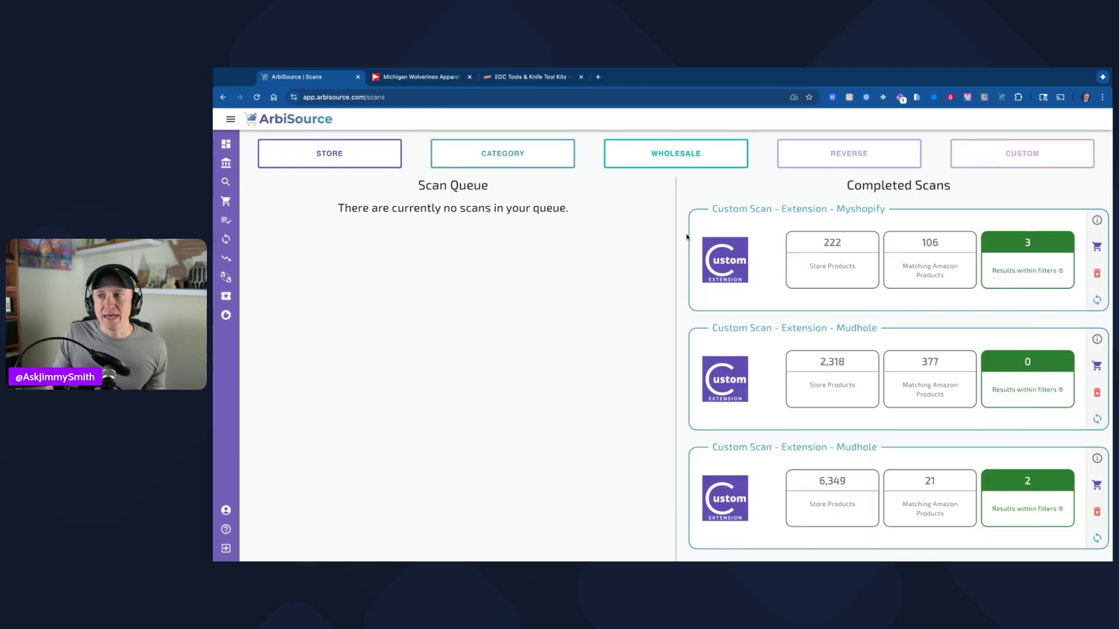
# - Browse the scans list and open the Myshopify custom scan's results
pyautogui.scroll(-2, 863, 315)
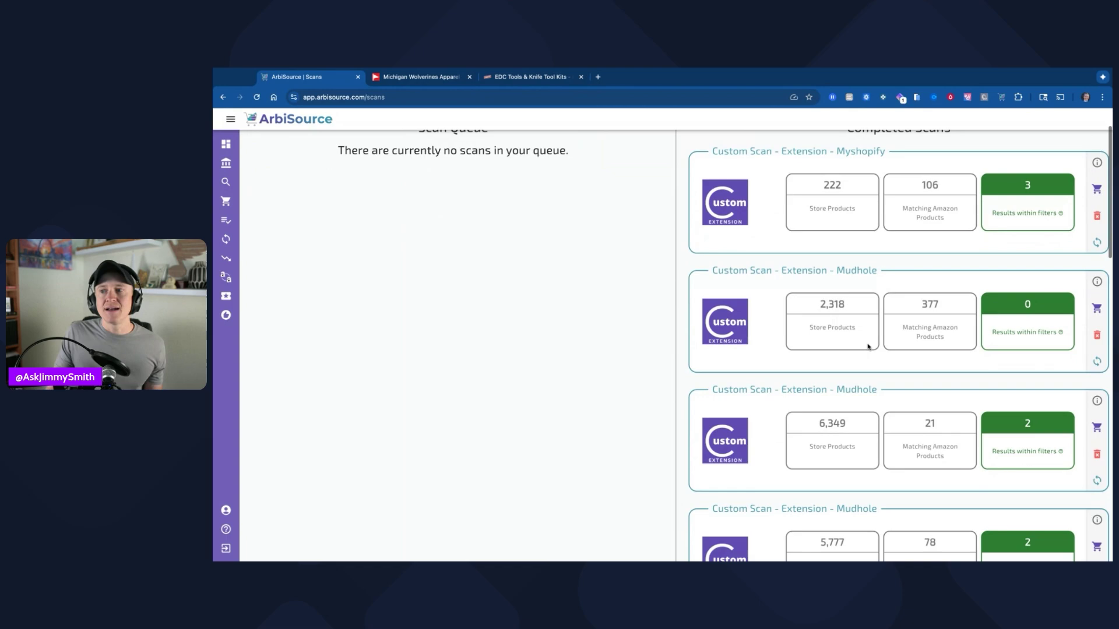
pyautogui.scroll(-1, 730, 317)
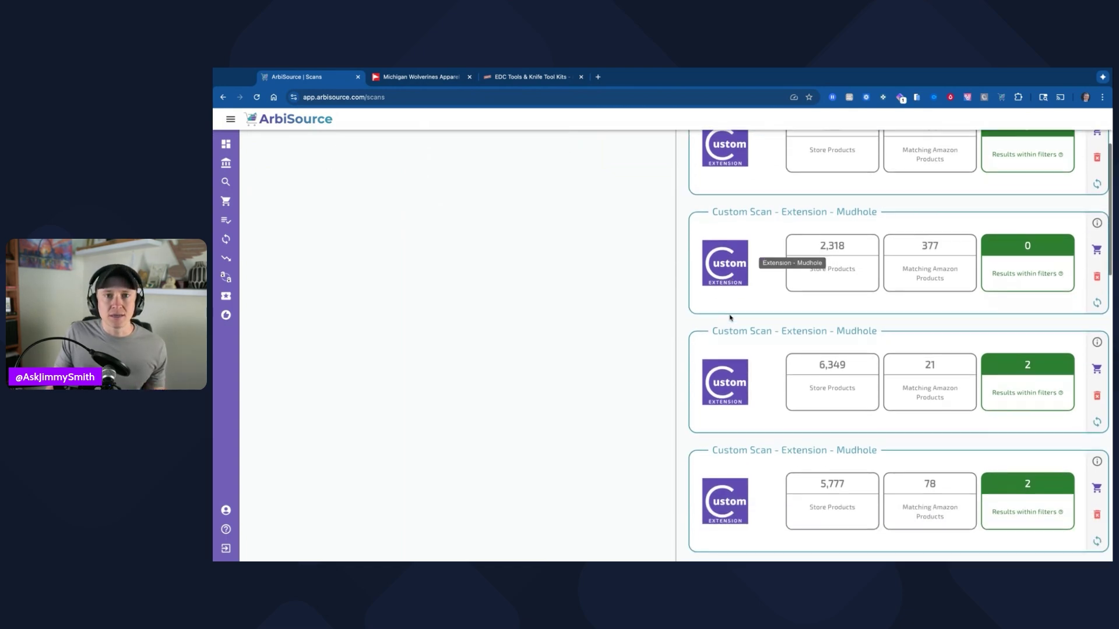
pyautogui.scroll(-4, 730, 316)
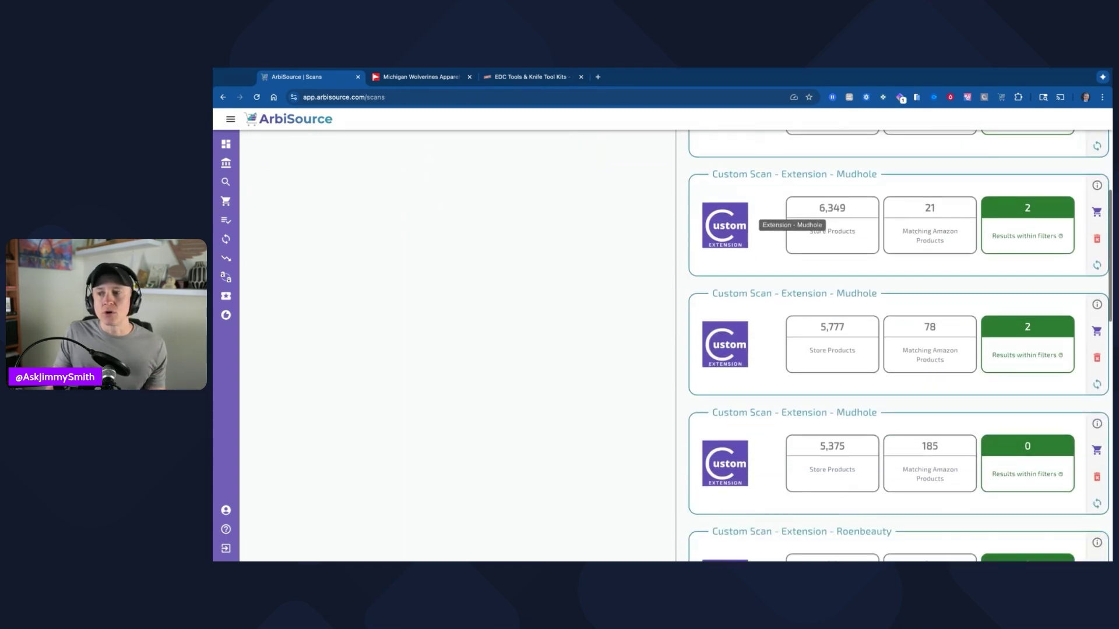
pyautogui.scroll(-8, 730, 317)
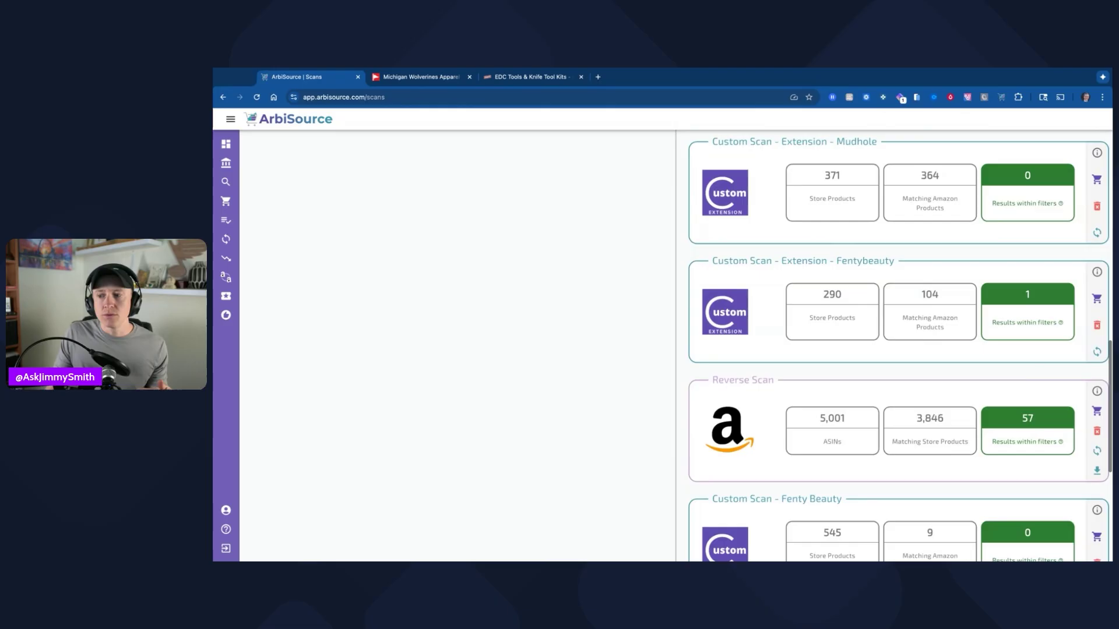
pyautogui.scroll(-1, 746, 349)
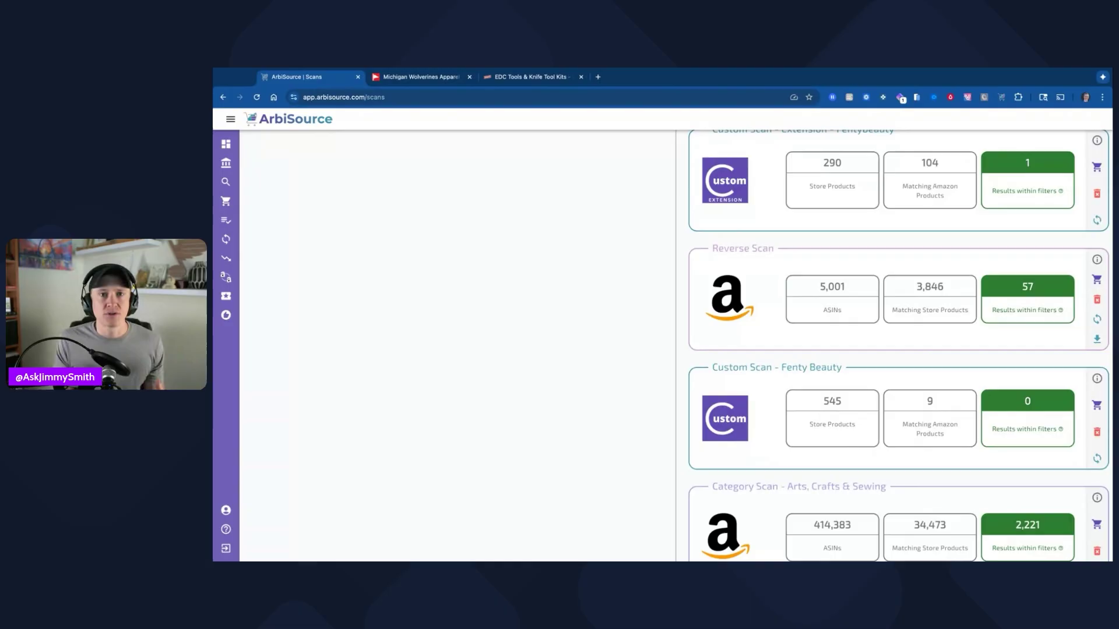
pyautogui.scroll(-1, 775, 440)
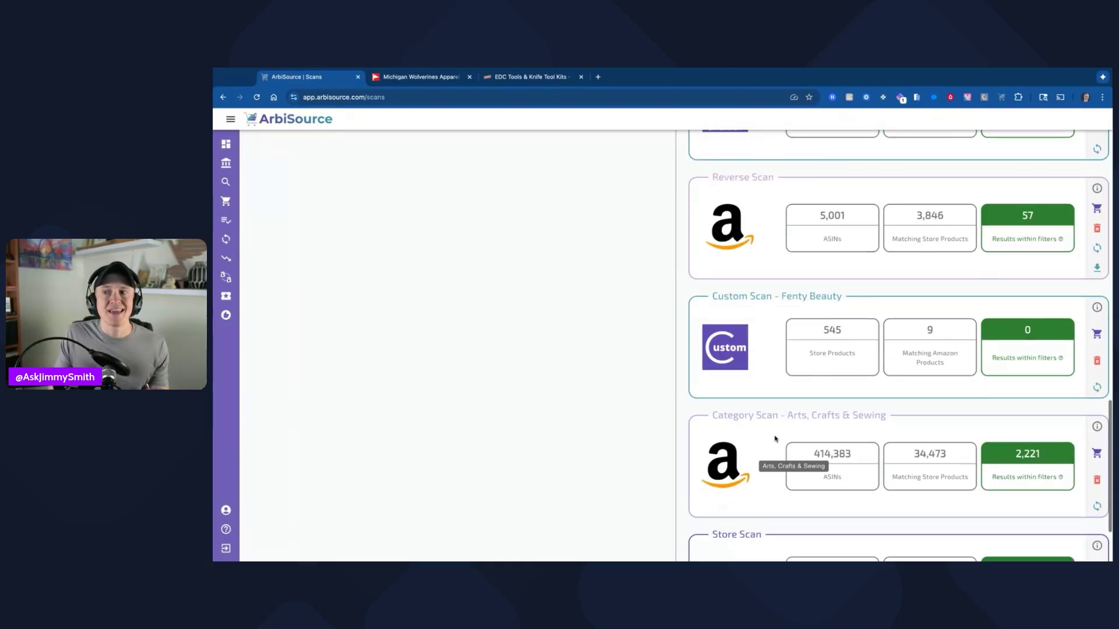
pyautogui.scroll(-2, 737, 265)
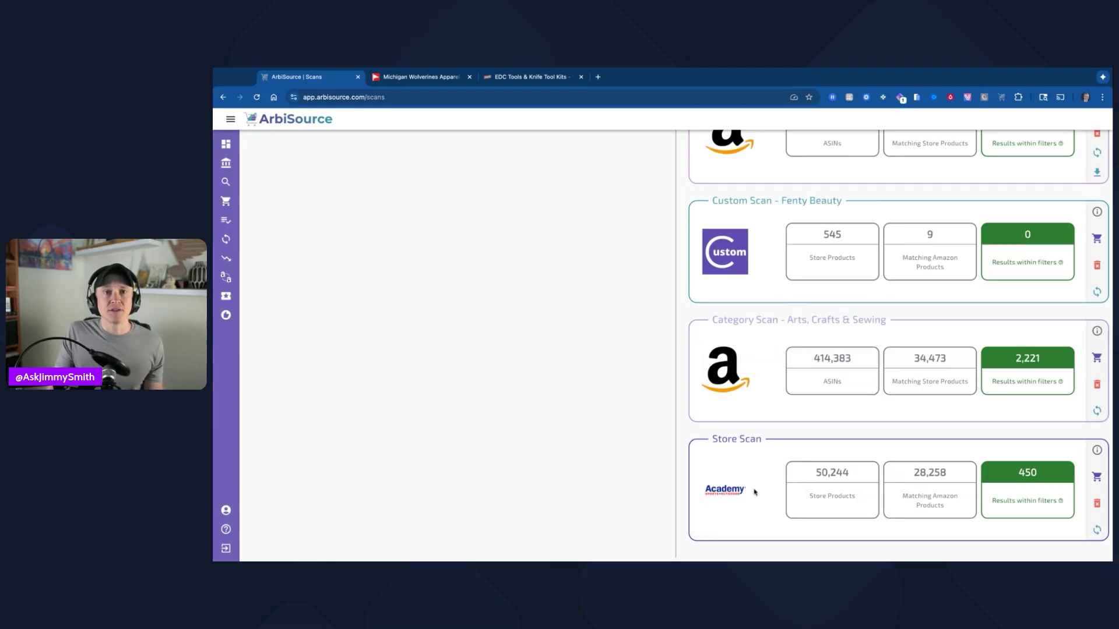
pyautogui.scroll(10, 754, 491)
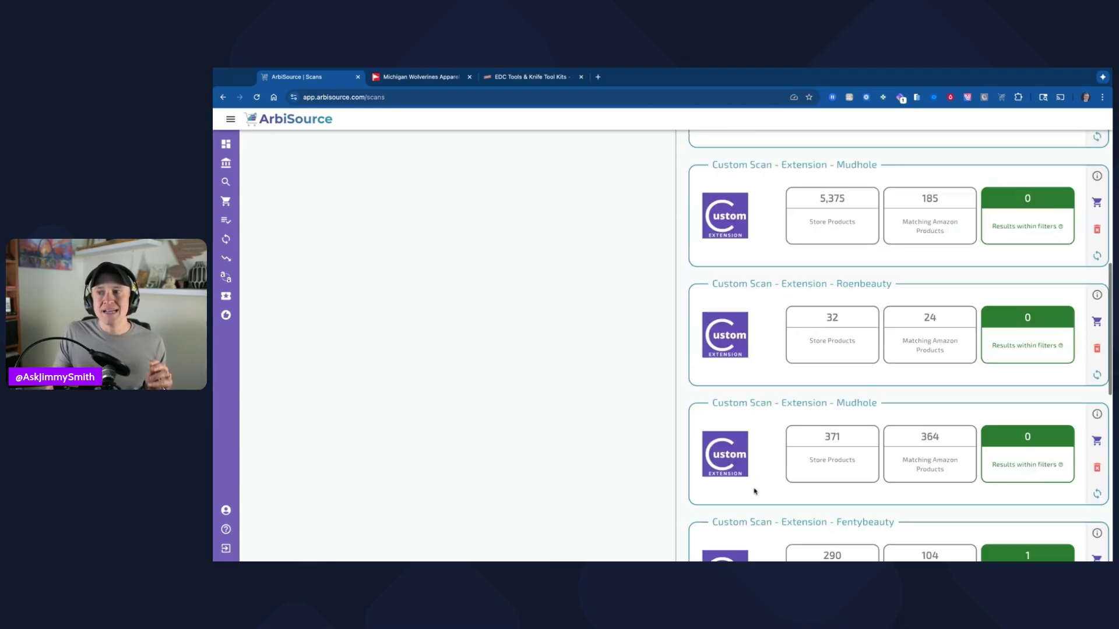
pyautogui.scroll(15, 754, 492)
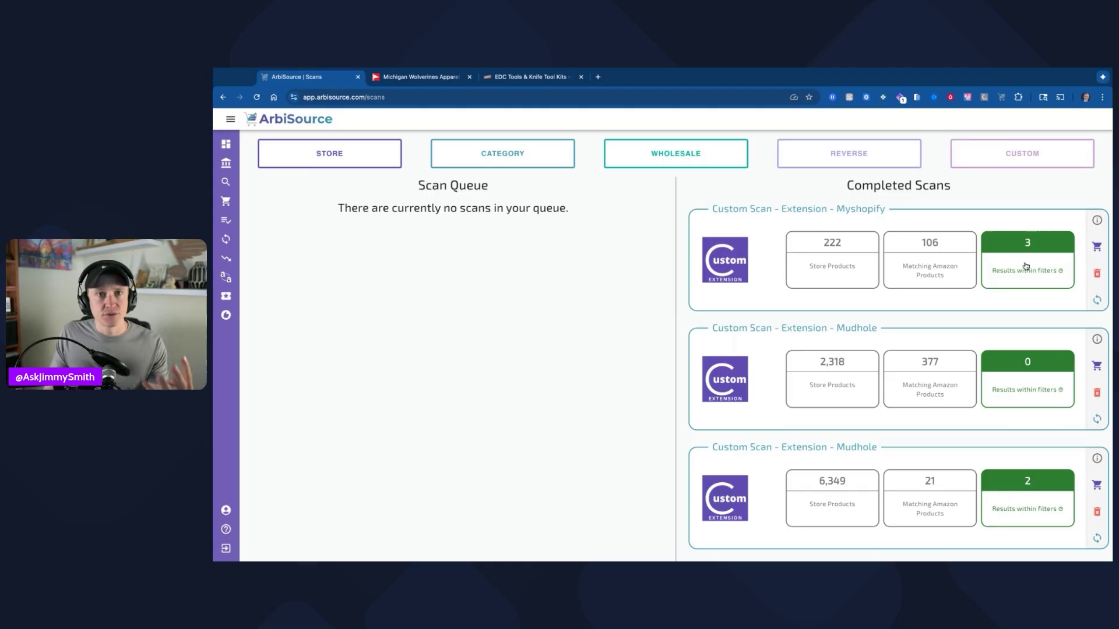
pyautogui.click(1094, 249)
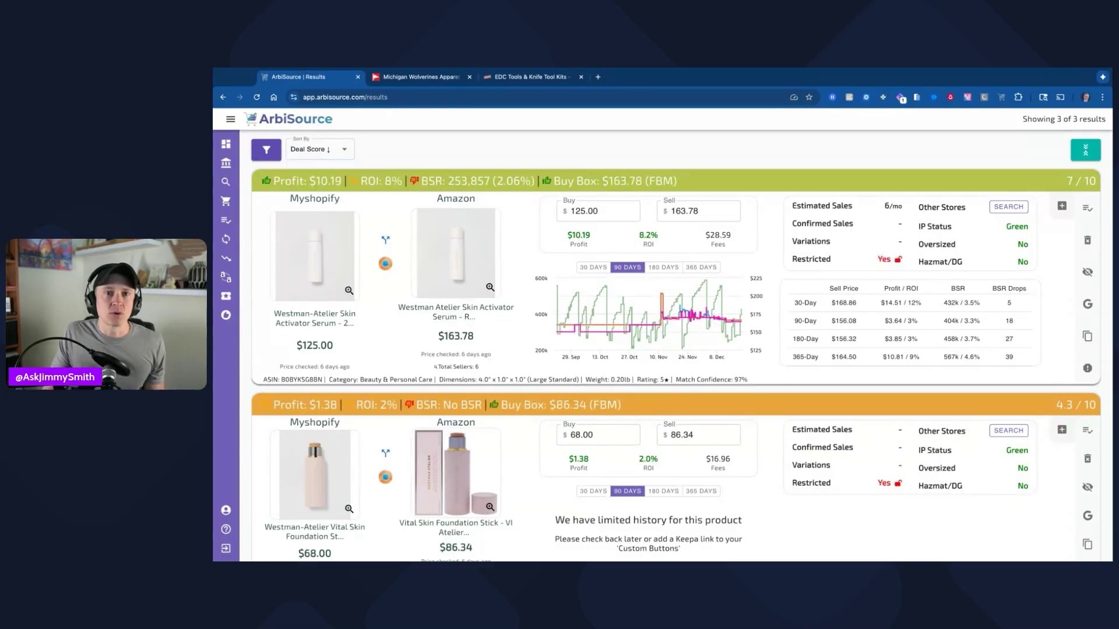
# - Review the three Myshopify scan results, then go back to the scans overview
pyautogui.scroll(-1, 493, 238)
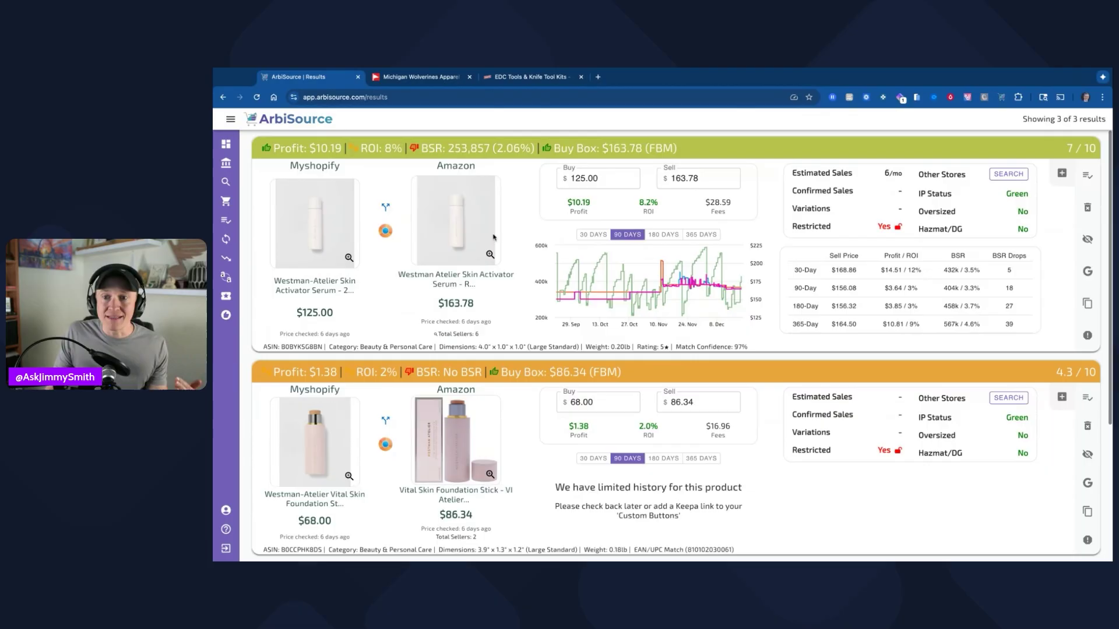
pyautogui.scroll(-3, 493, 237)
pyautogui.scroll(-3, 387, 346)
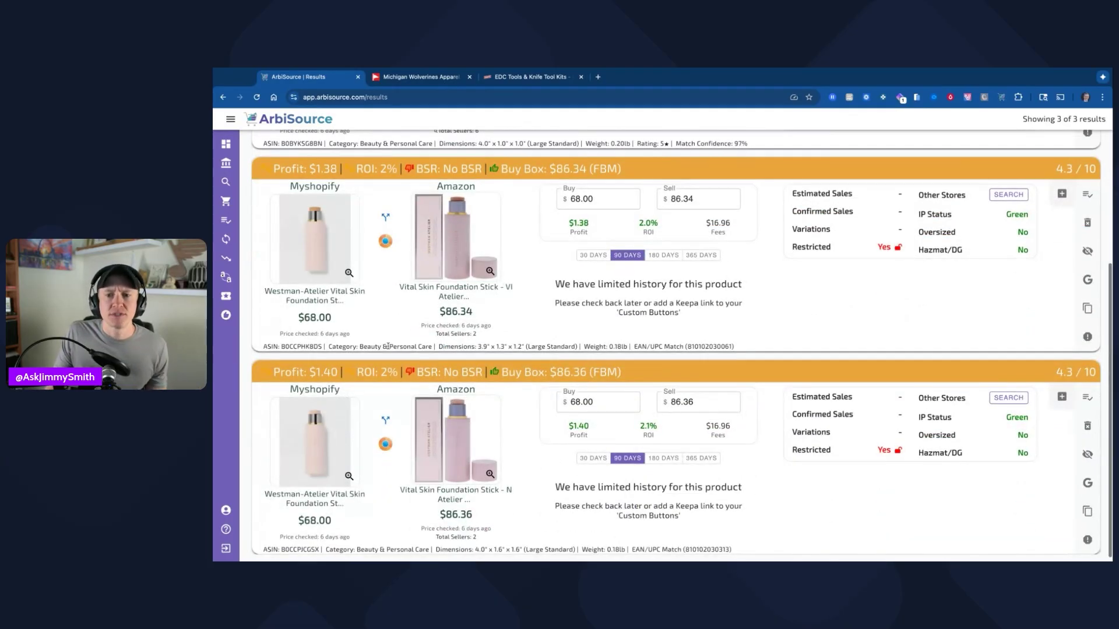
pyautogui.scroll(4, 395, 391)
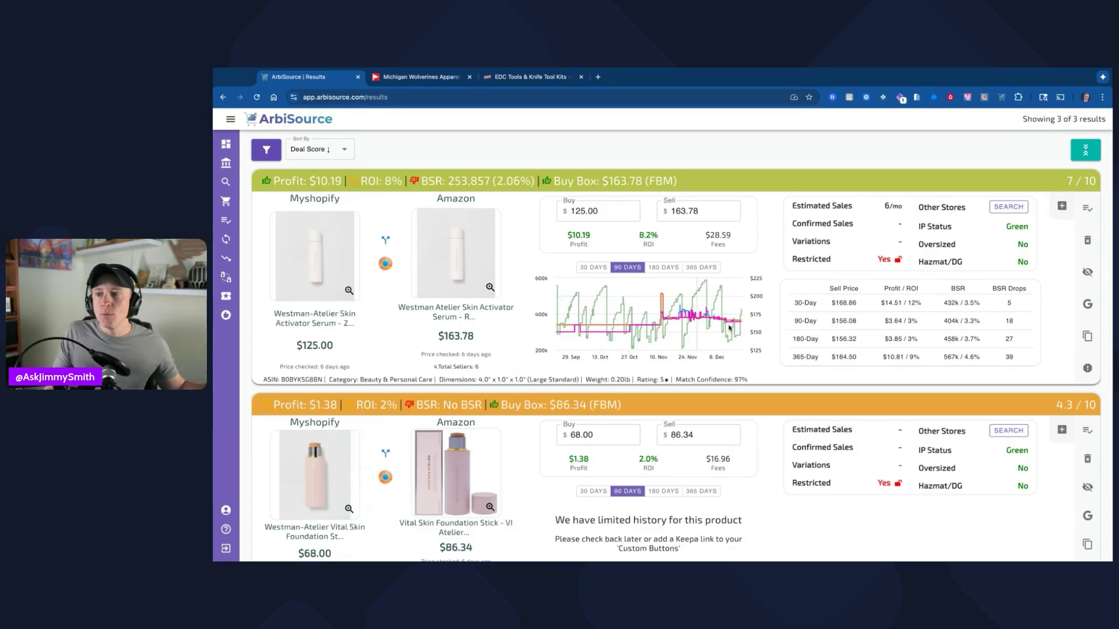
pyautogui.moveTo(709, 318)
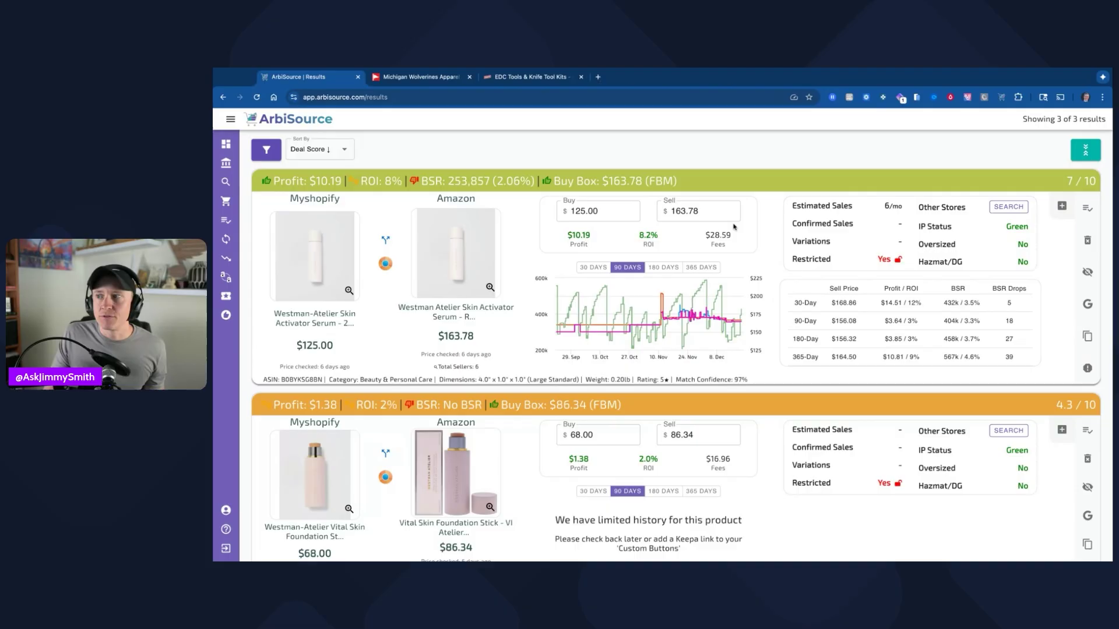
pyautogui.click(226, 183)
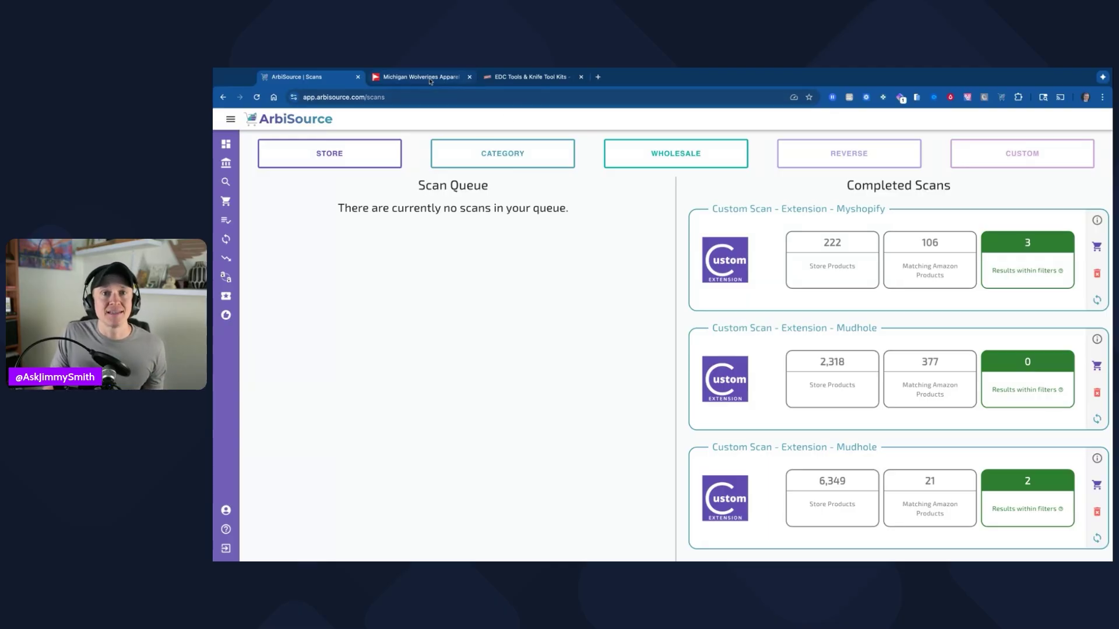
# - Switch to the Rally House Michigan Wolverines page and scroll down to its product grid
pyautogui.click(421, 77)
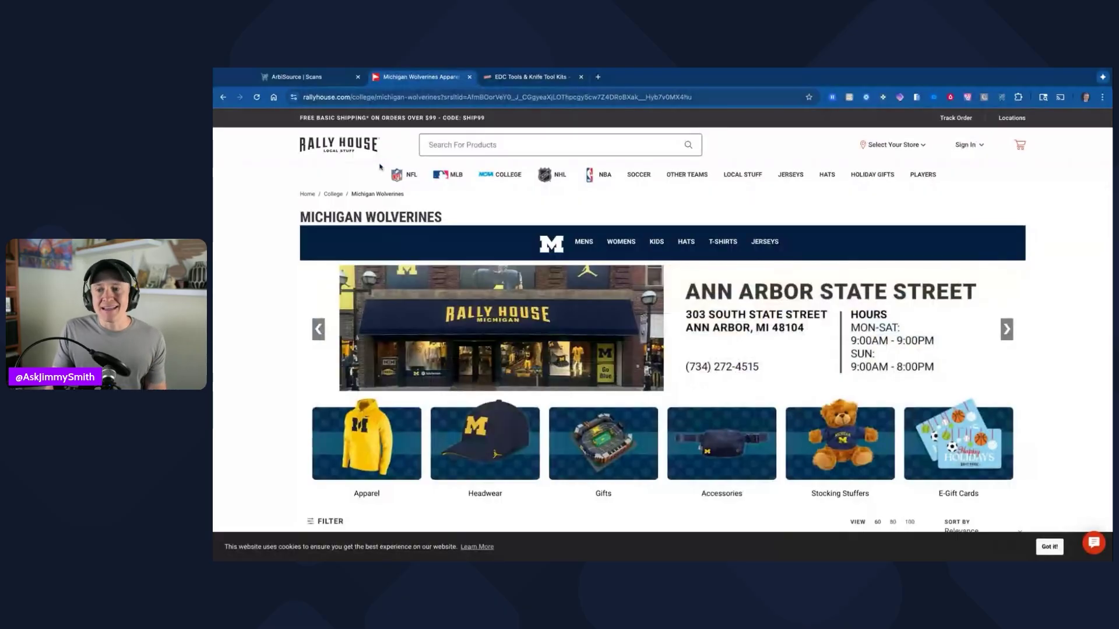
pyautogui.scroll(-2, 432, 303)
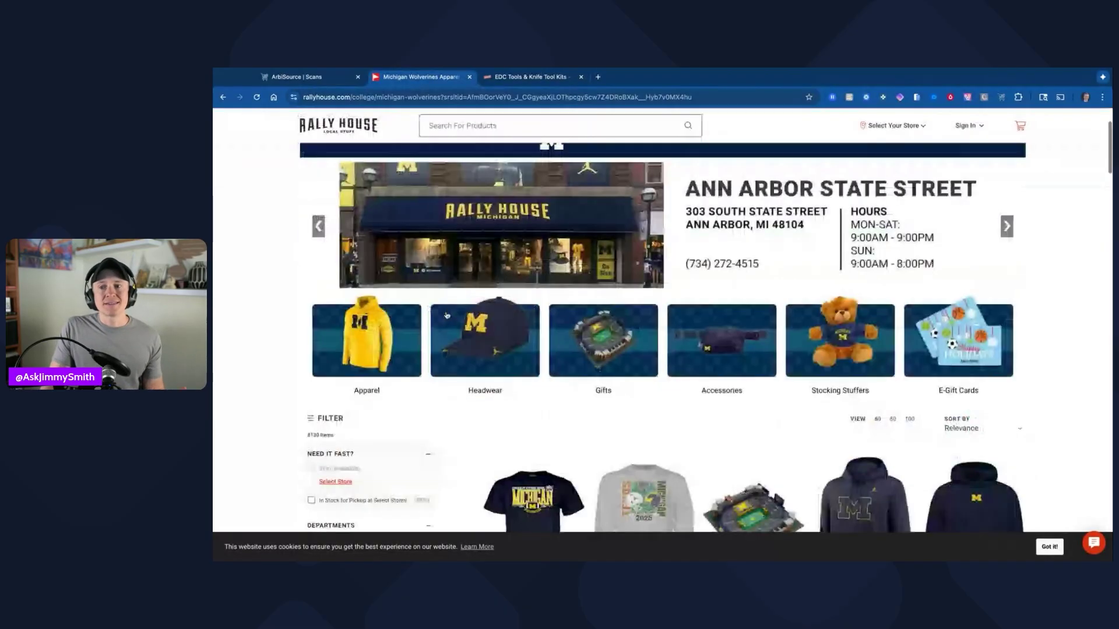
pyautogui.scroll(-3, 447, 315)
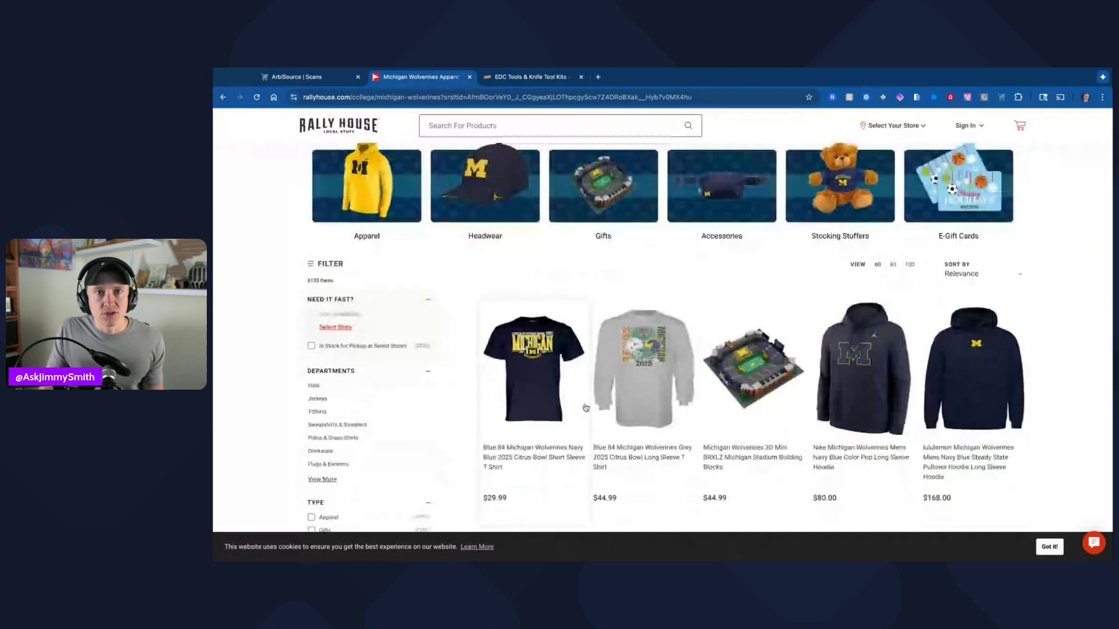
pyautogui.scroll(-2, 586, 407)
pyautogui.scroll(-1, 585, 408)
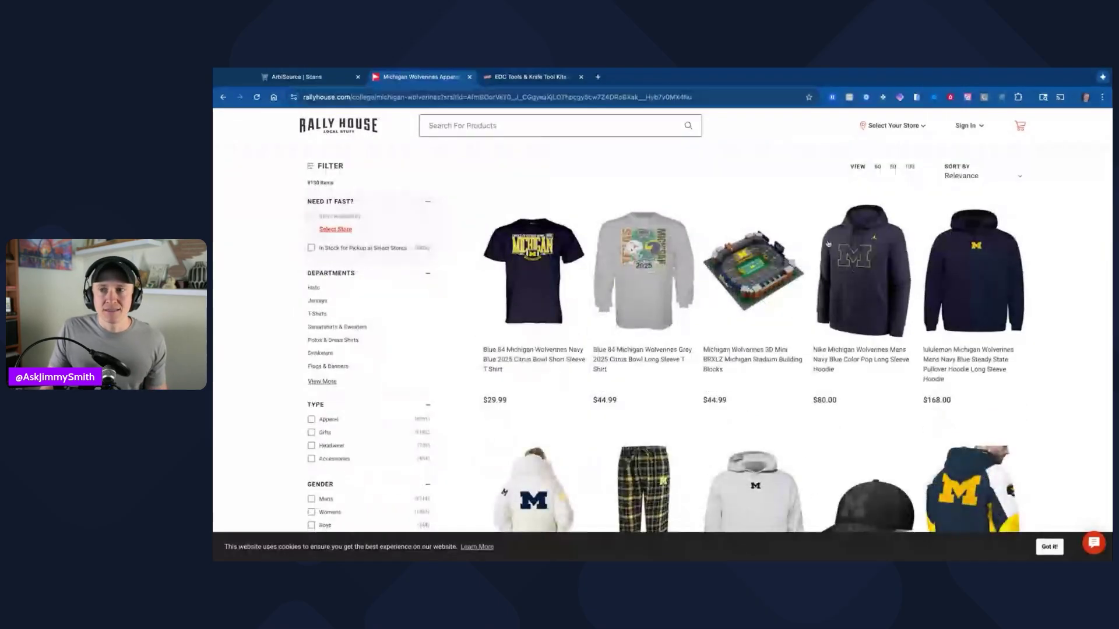
pyautogui.scroll(1, 802, 269)
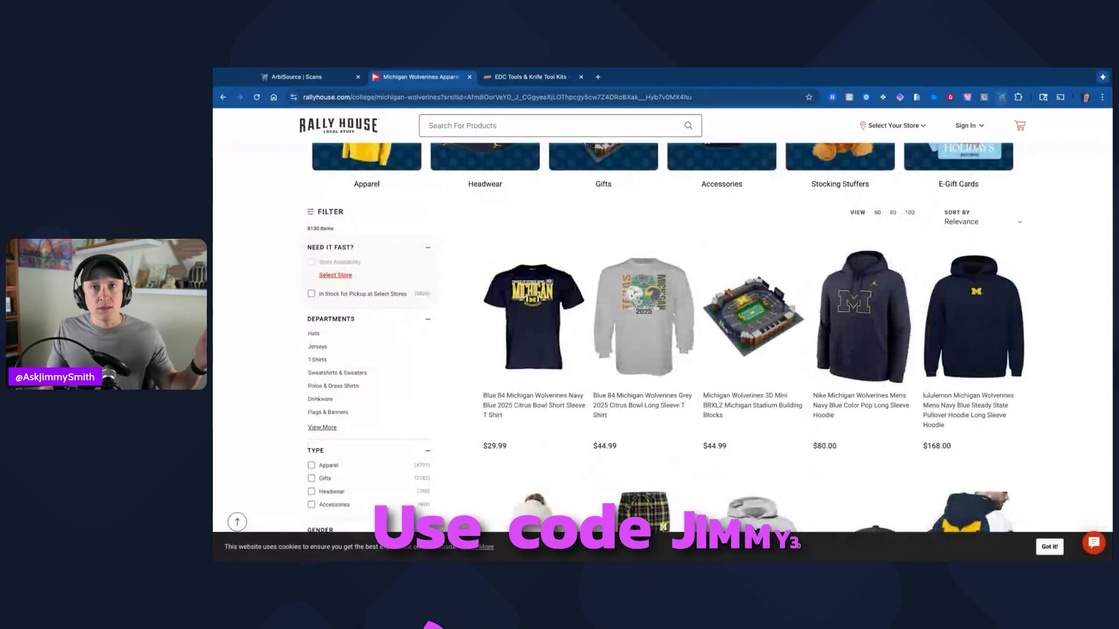
# - Start an ArbiSource scraping setup on Rally House, mapping Product Title and the $29.99 Product Price
pyautogui.click(1001, 97)
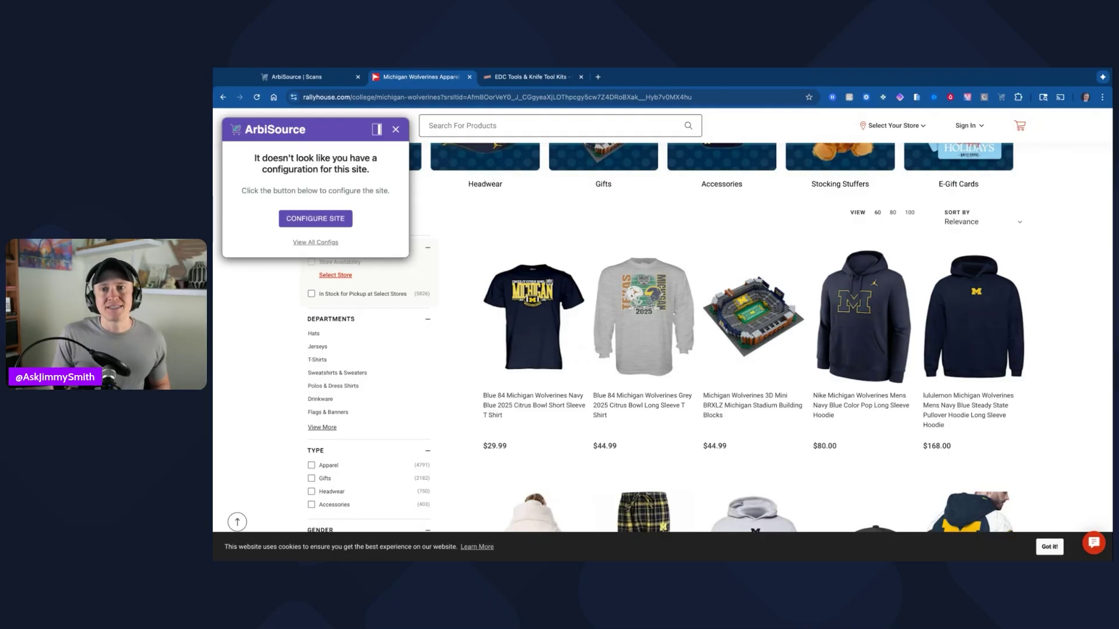
pyautogui.click(315, 220)
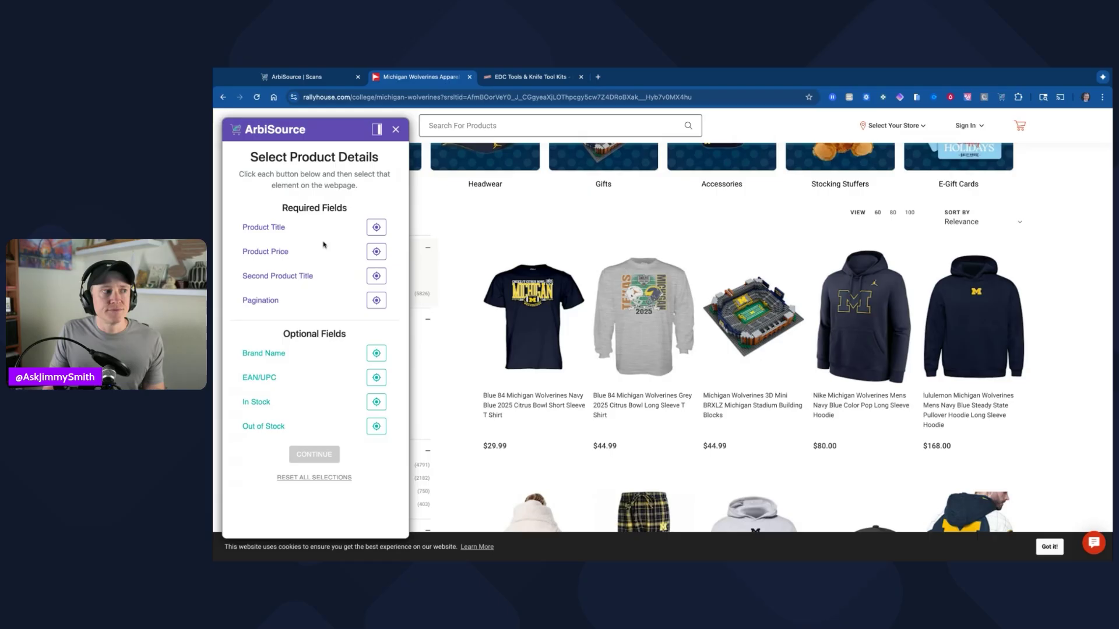
pyautogui.click(377, 227)
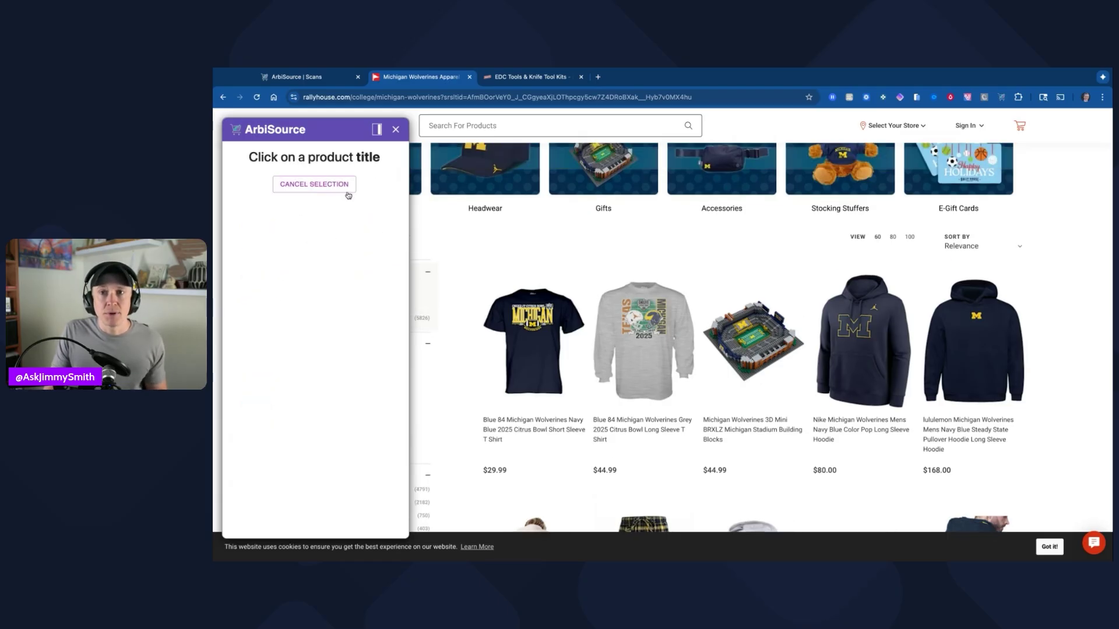
pyautogui.click(517, 427)
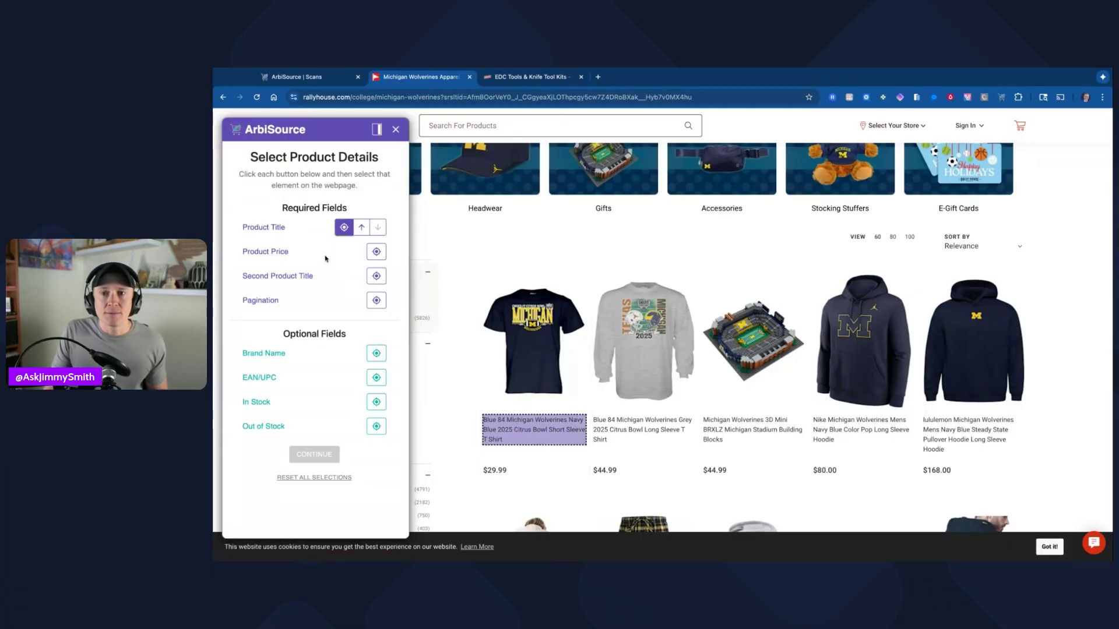
pyautogui.click(379, 255)
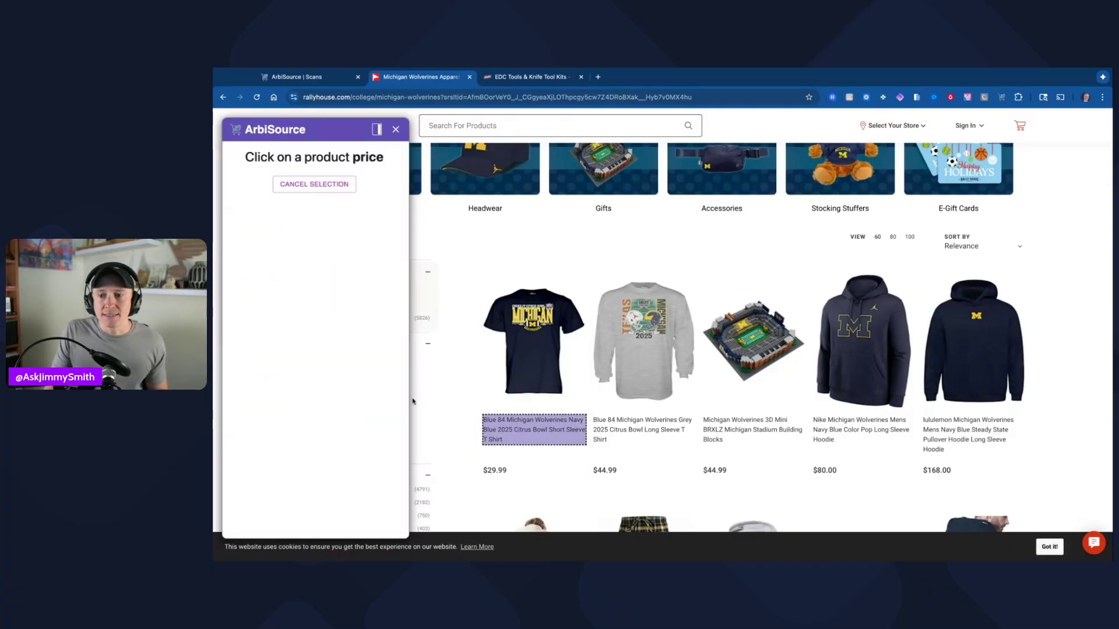
pyautogui.click(493, 469)
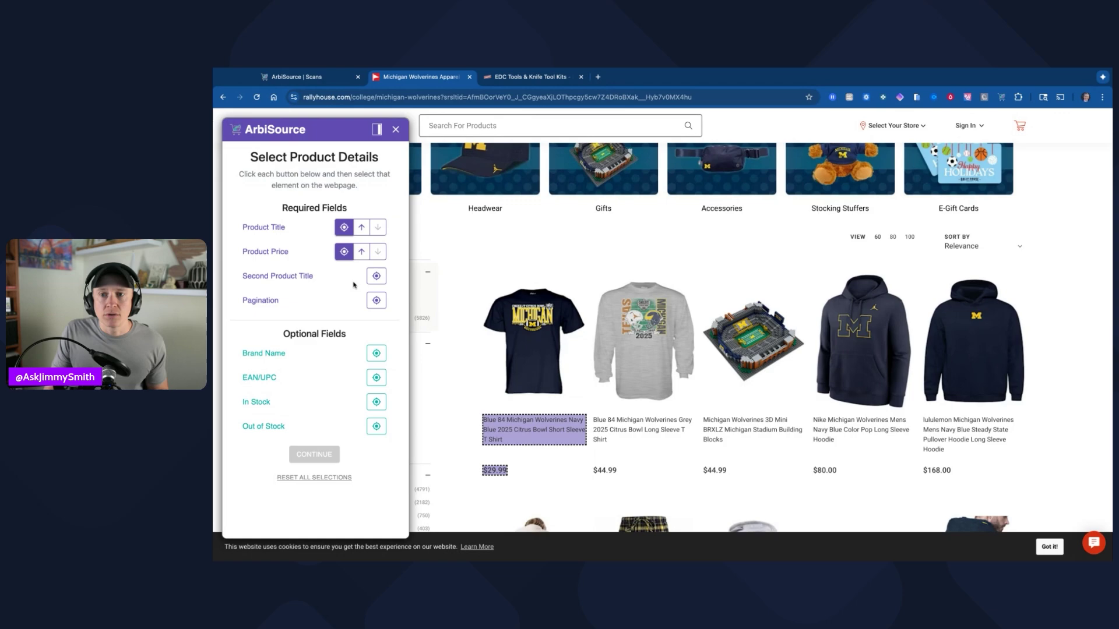
# - Map the lululemon hoodie title as the Second Product Title
pyautogui.click(376, 277)
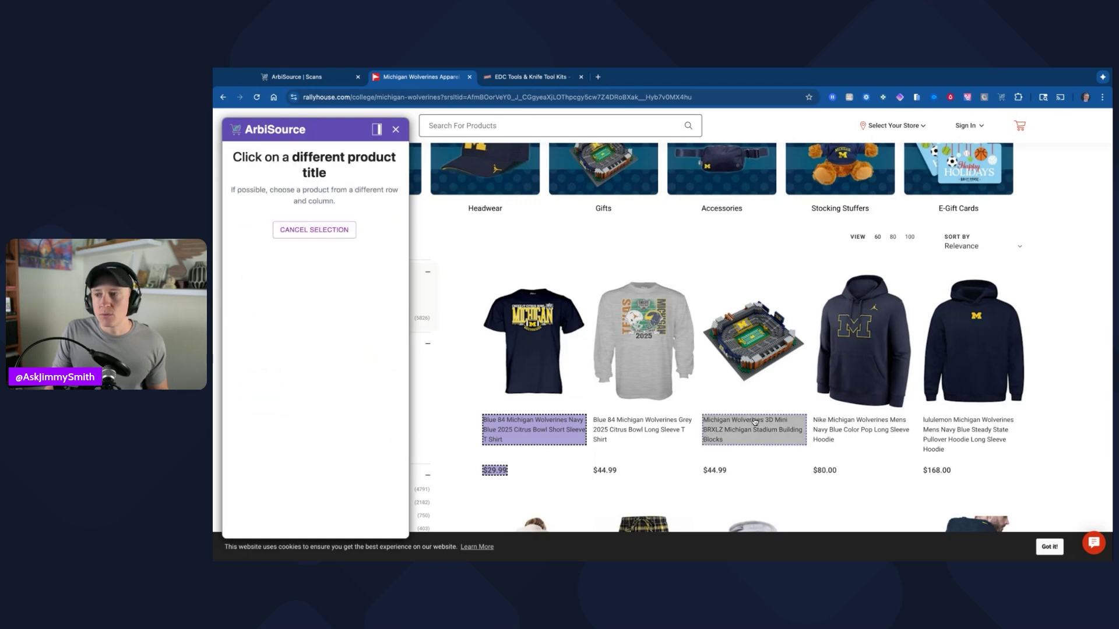
pyautogui.scroll(-2, 754, 422)
pyautogui.scroll(-4, 754, 421)
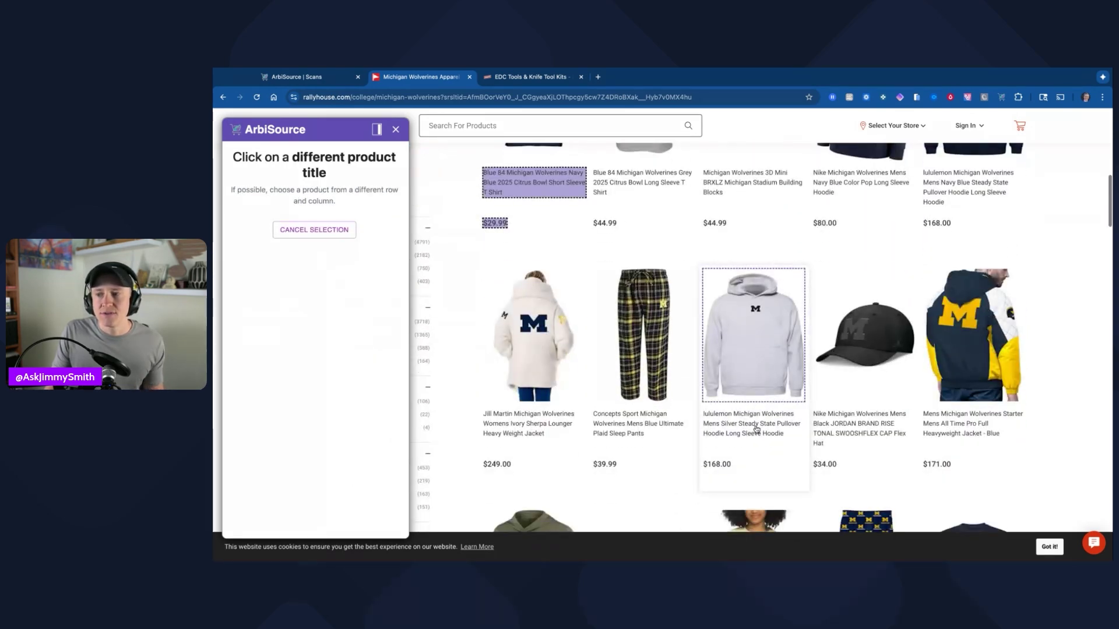
pyautogui.click(751, 426)
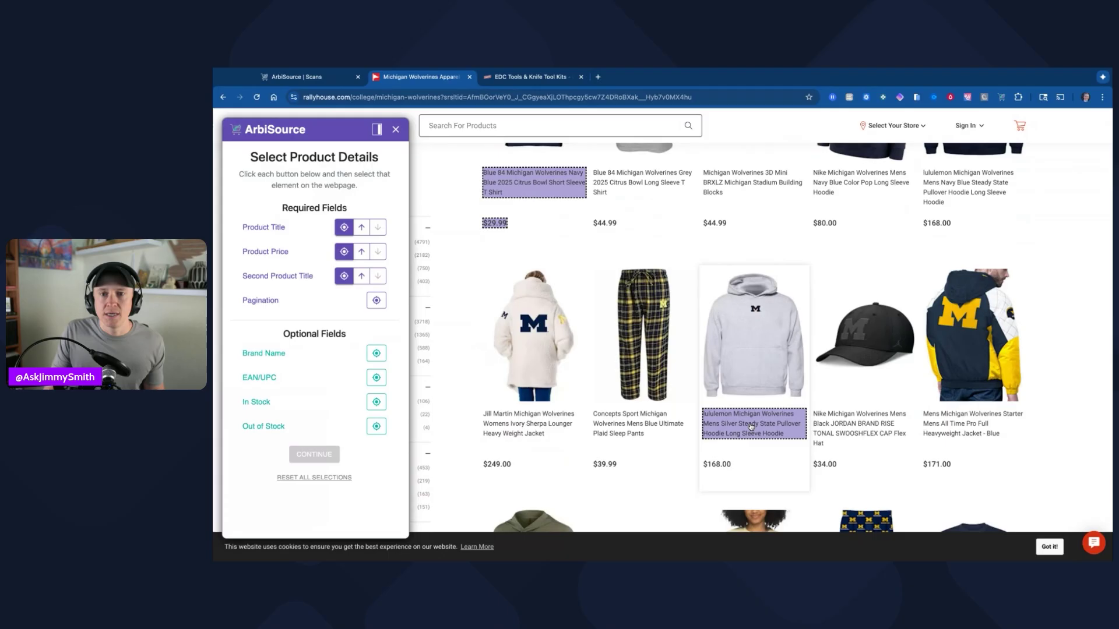
# - Map Pagination to the page 02 link at the bottom of the Rally House grid
pyautogui.click(376, 300)
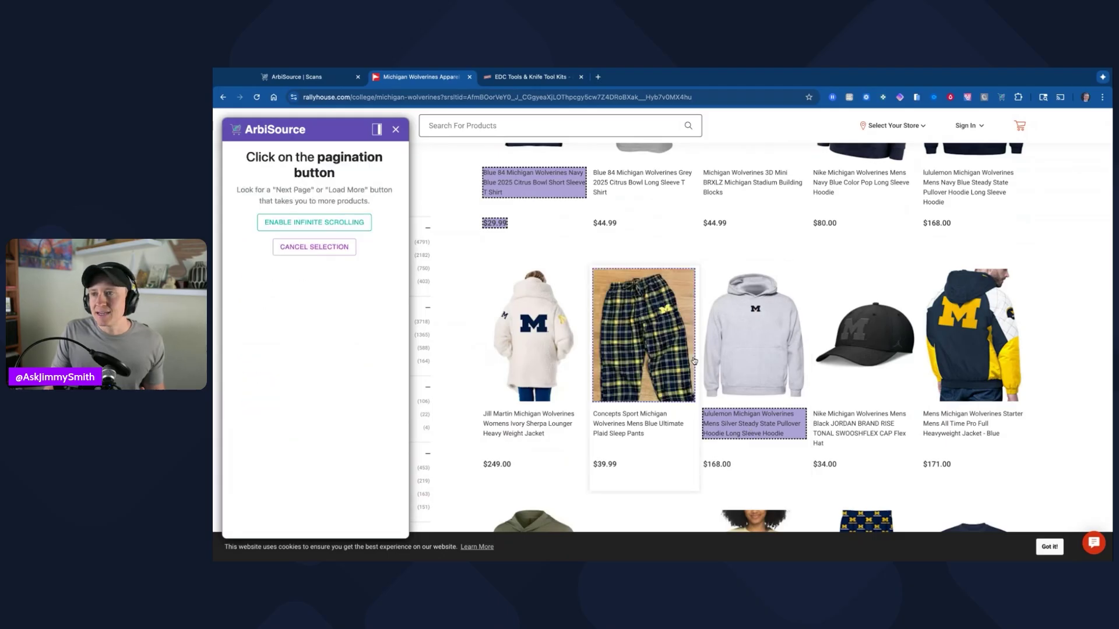
pyautogui.scroll(-3, 694, 361)
pyautogui.scroll(-10, 694, 361)
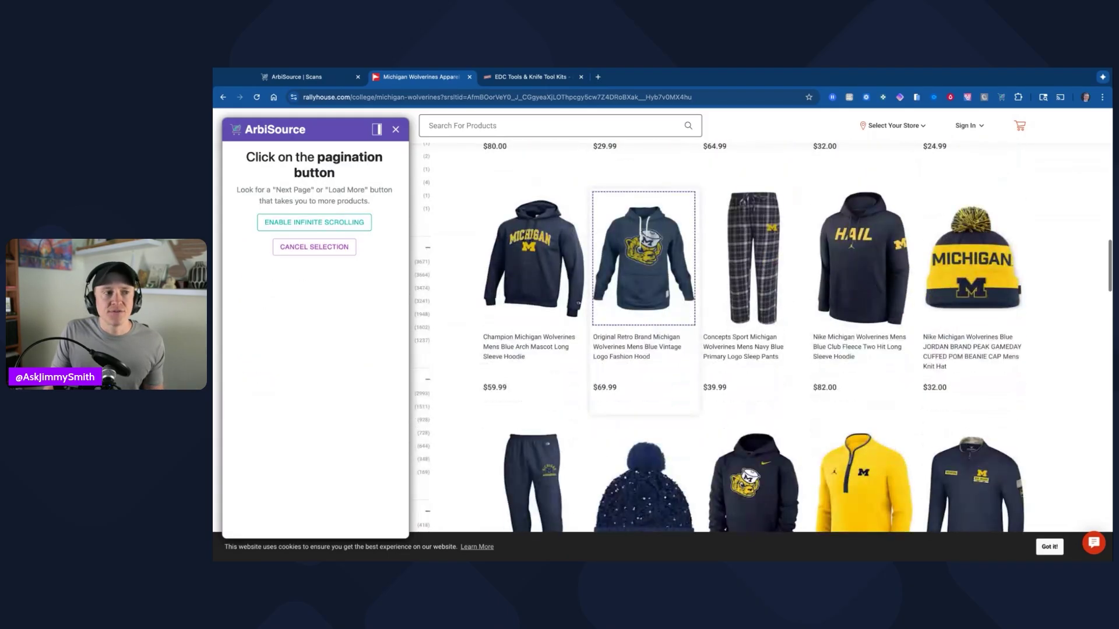
pyautogui.scroll(-12, 670, 361)
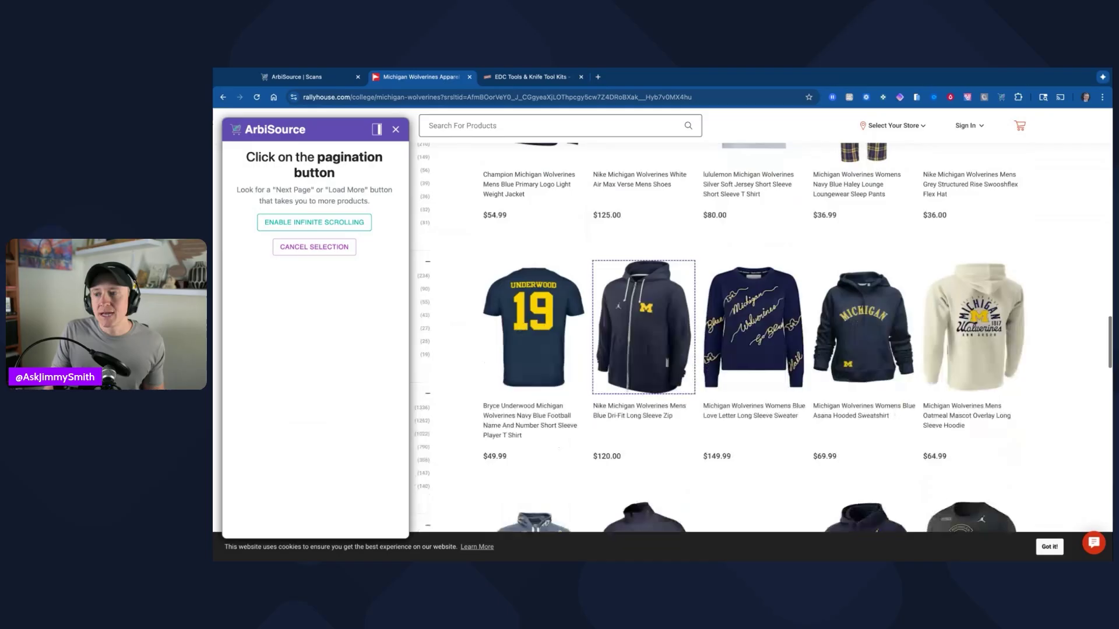
pyautogui.scroll(-18, 670, 327)
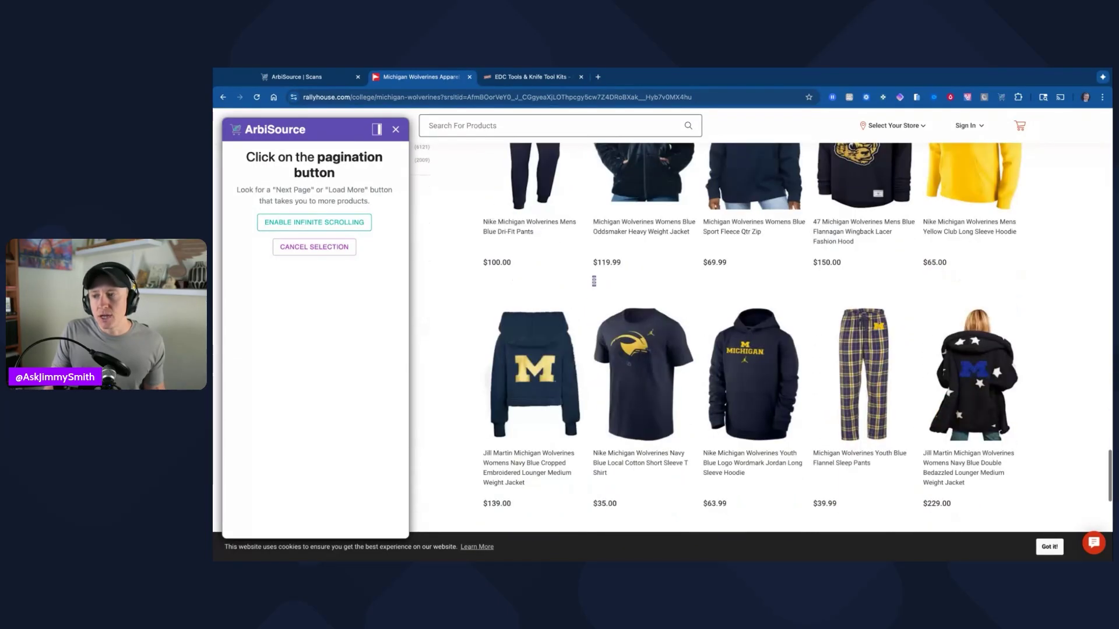
pyautogui.scroll(-3, 741, 332)
pyautogui.scroll(3, 741, 332)
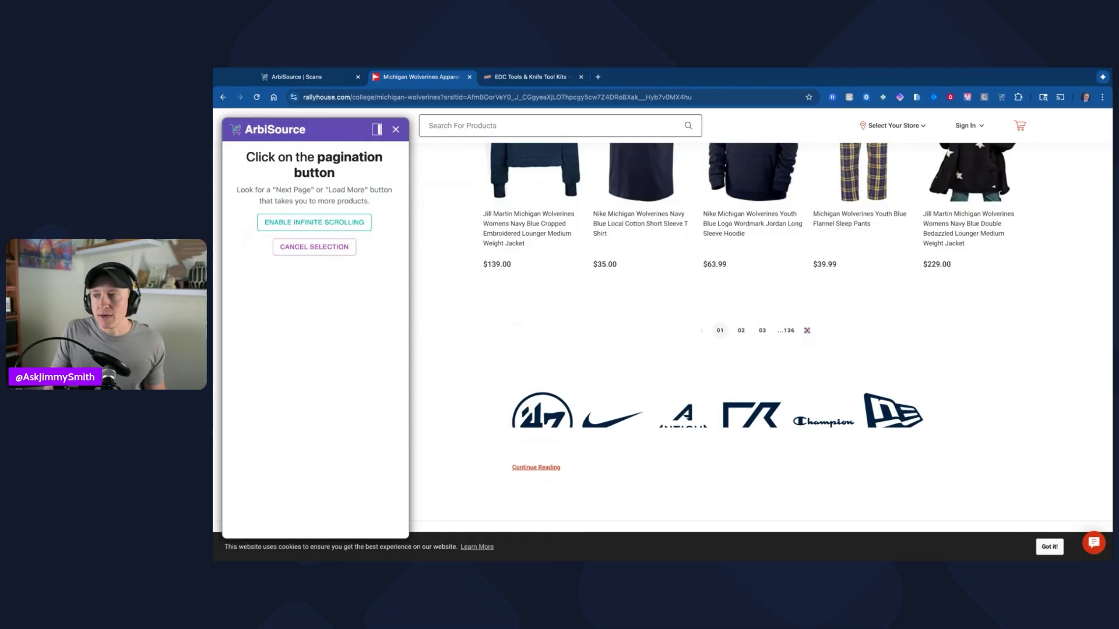
pyautogui.click(807, 330)
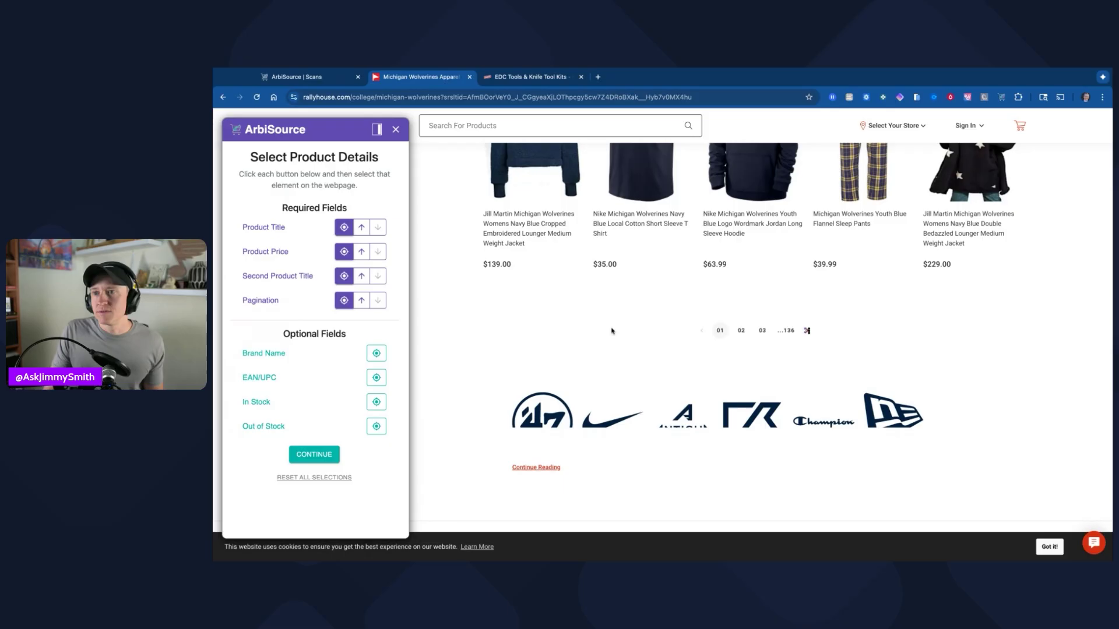
pyautogui.scroll(1, 465, 371)
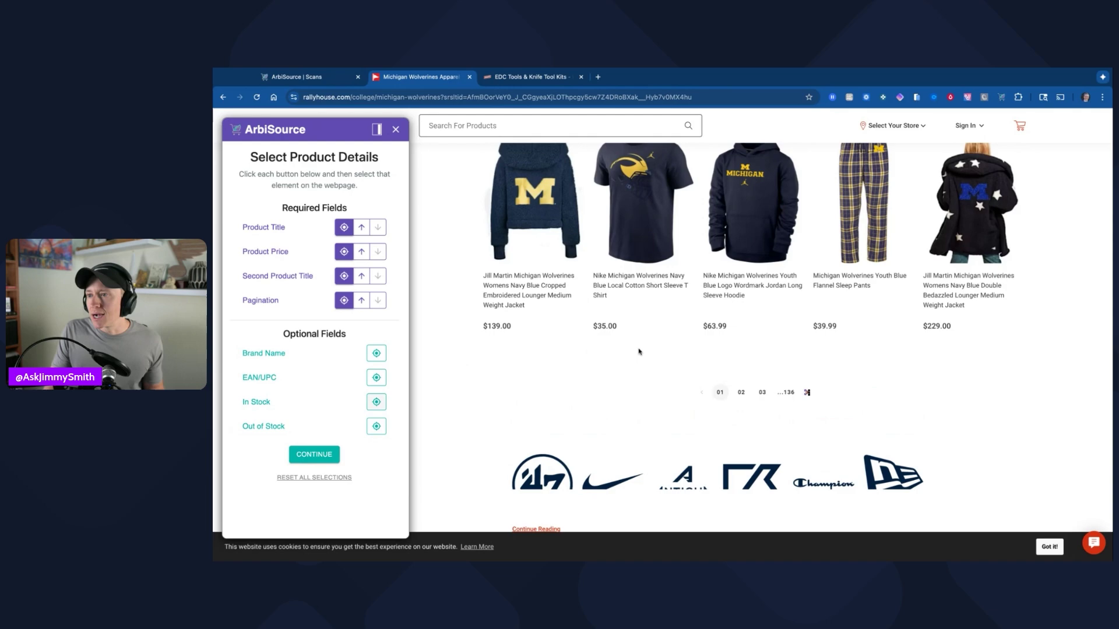
pyautogui.scroll(10, 639, 352)
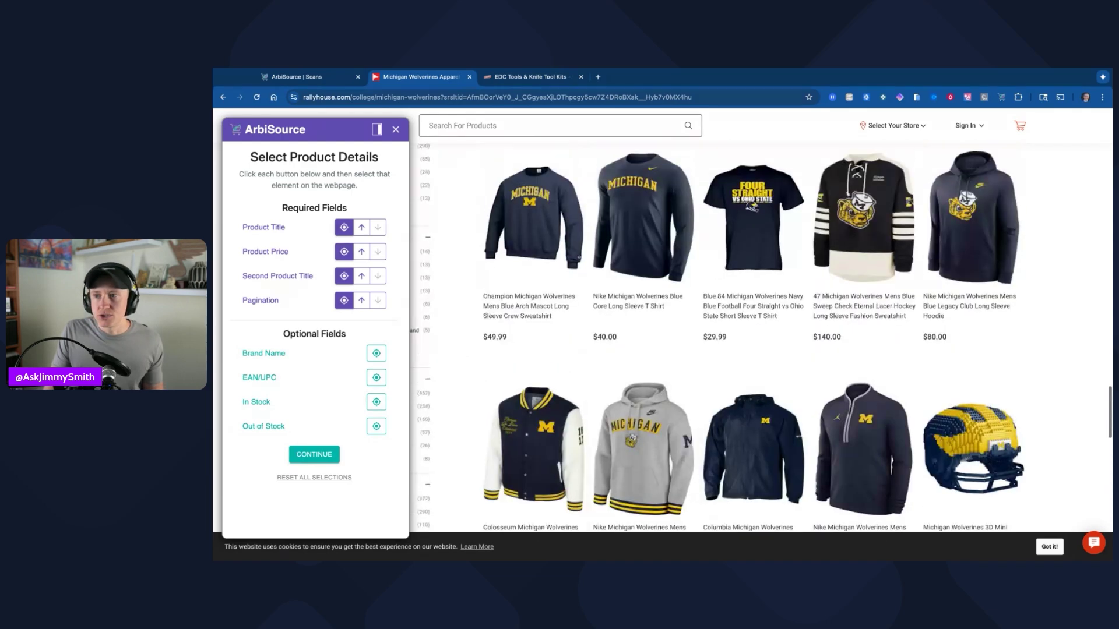
# - Confirm the mapped fields and review the 60-product preview of titles, images, prices and URLs
pyautogui.scroll(8, 615, 295)
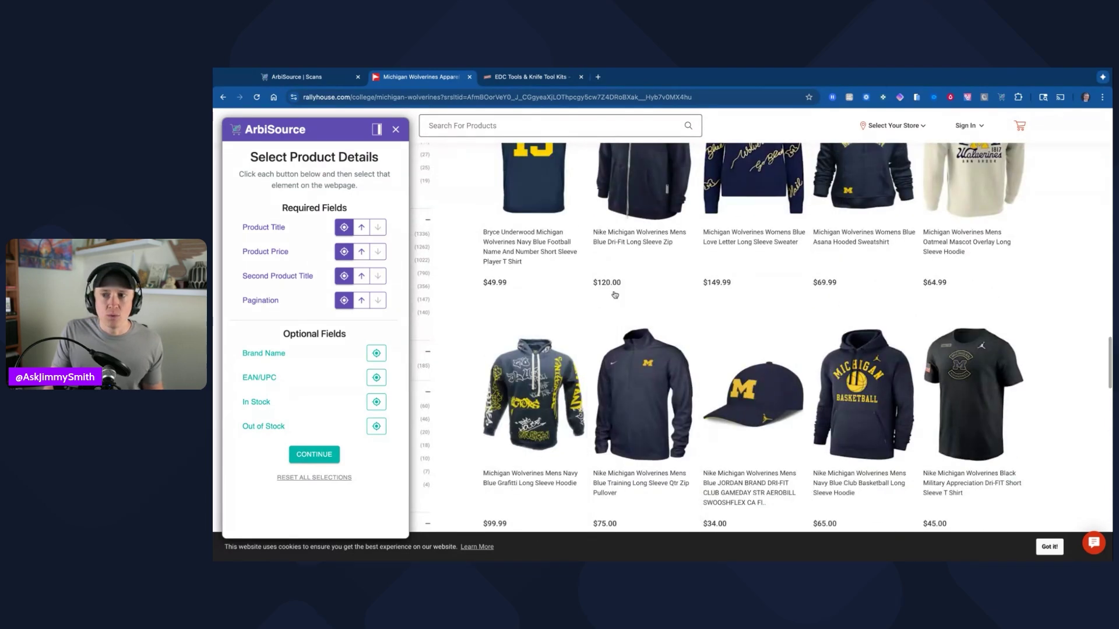
pyautogui.scroll(1, 731, 321)
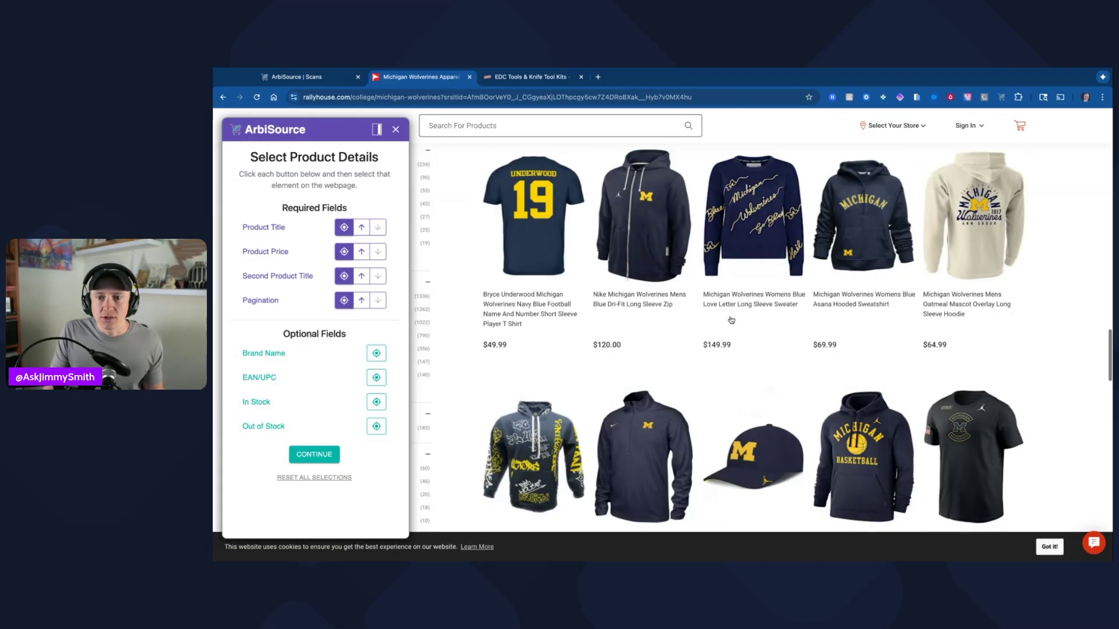
pyautogui.scroll(1, 731, 320)
pyautogui.click(322, 456)
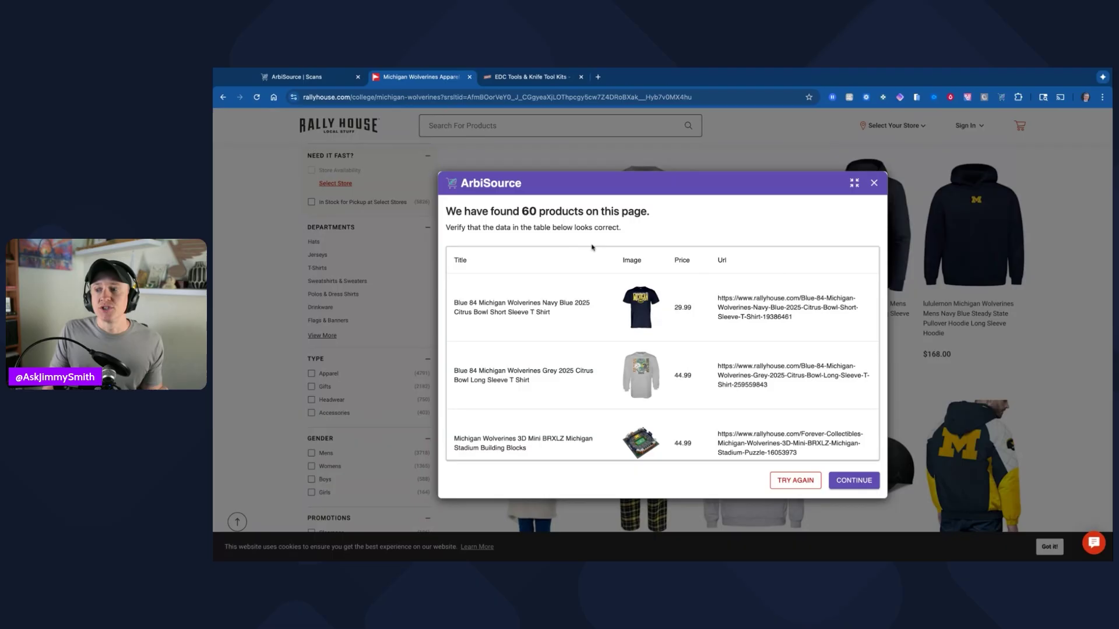
pyautogui.scroll(-1, 600, 263)
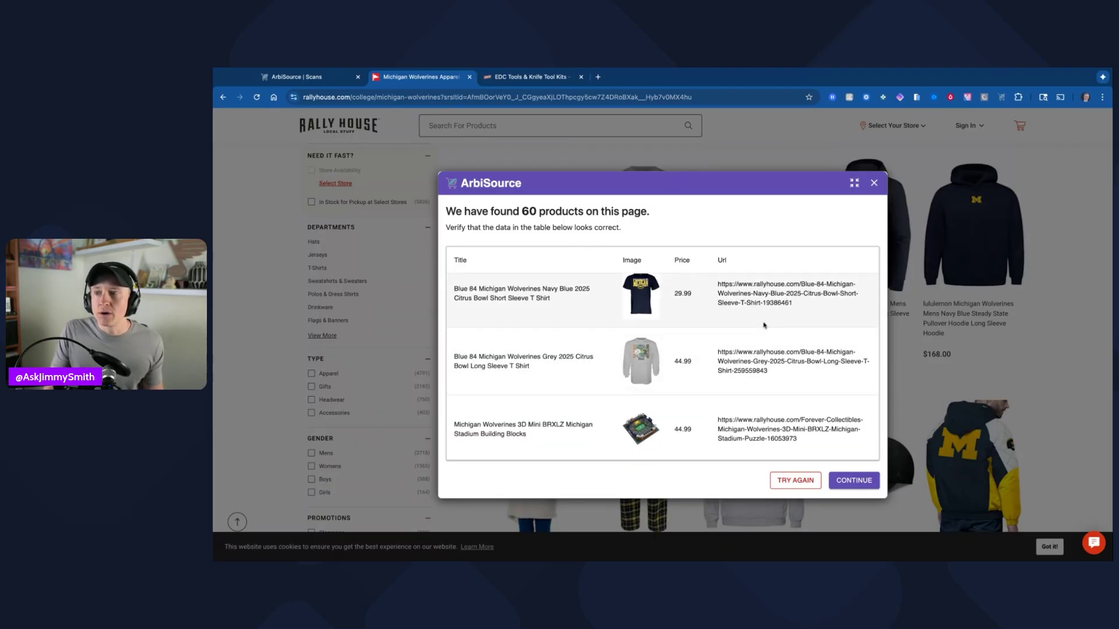
pyautogui.scroll(-1, 763, 320)
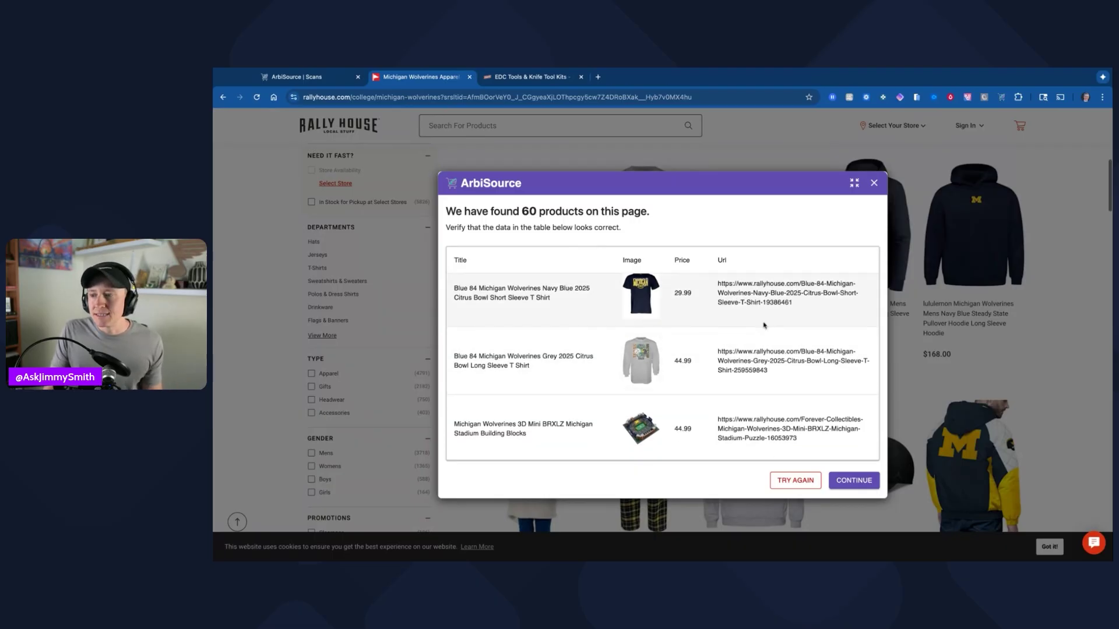
# - Accept the 60-product preview to reach the ArbiSource-versus-extension scraping choice
pyautogui.click(854, 480)
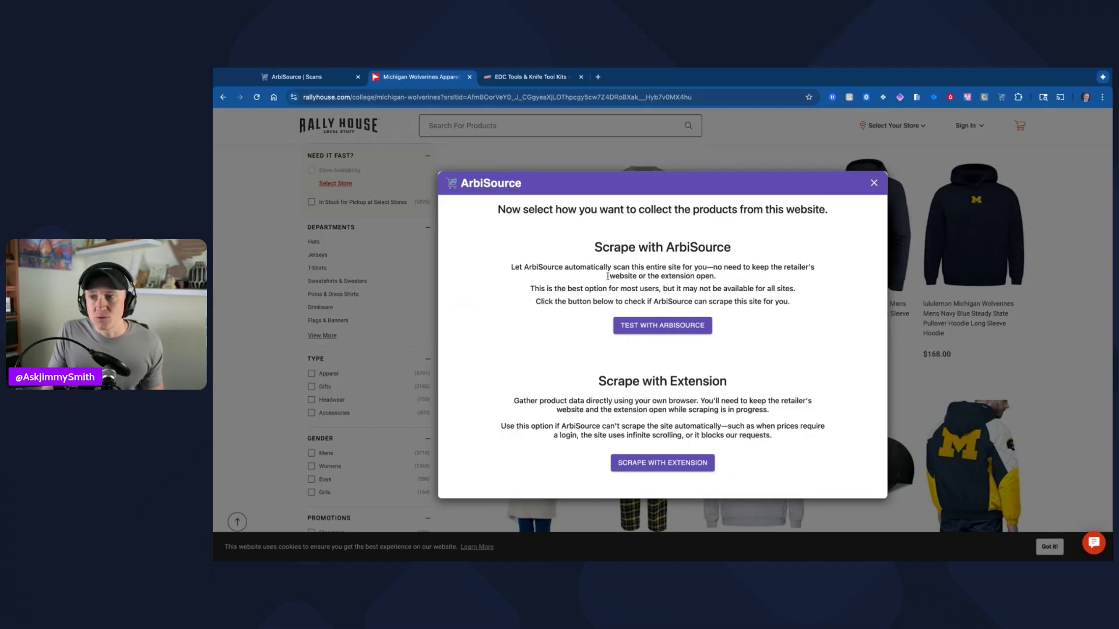
pyautogui.moveTo(607, 276); pyautogui.dragTo(707, 277)
pyautogui.click(657, 291)
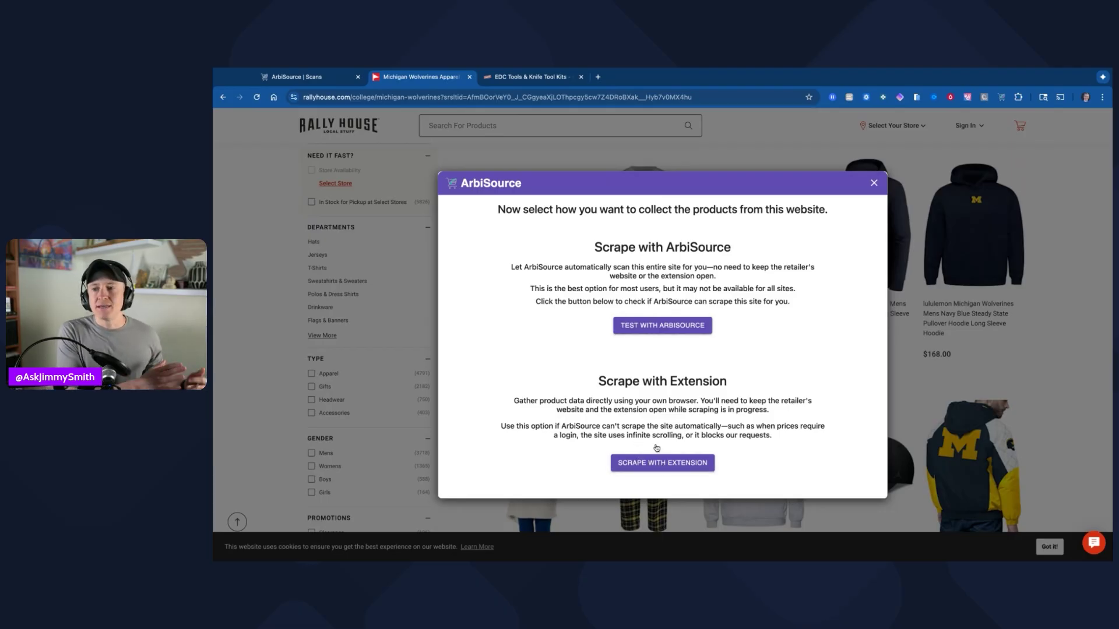
# - Run TEST WITH ARBISOURCE, open listing page 2 in a new tab, and return to the paused test
pyautogui.click(662, 326)
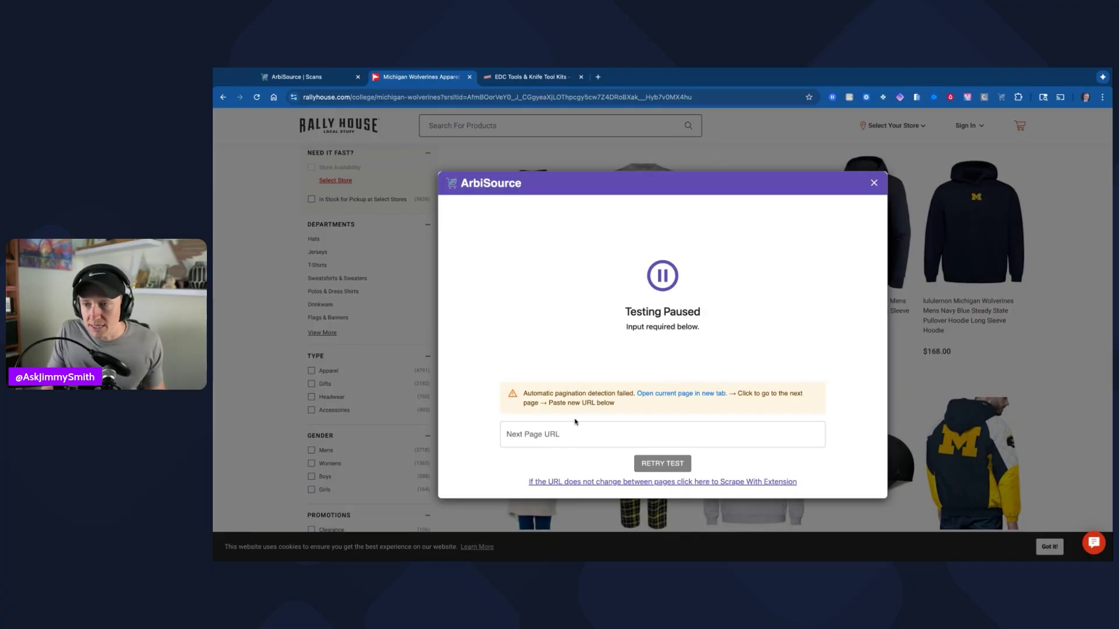
pyautogui.click(668, 397)
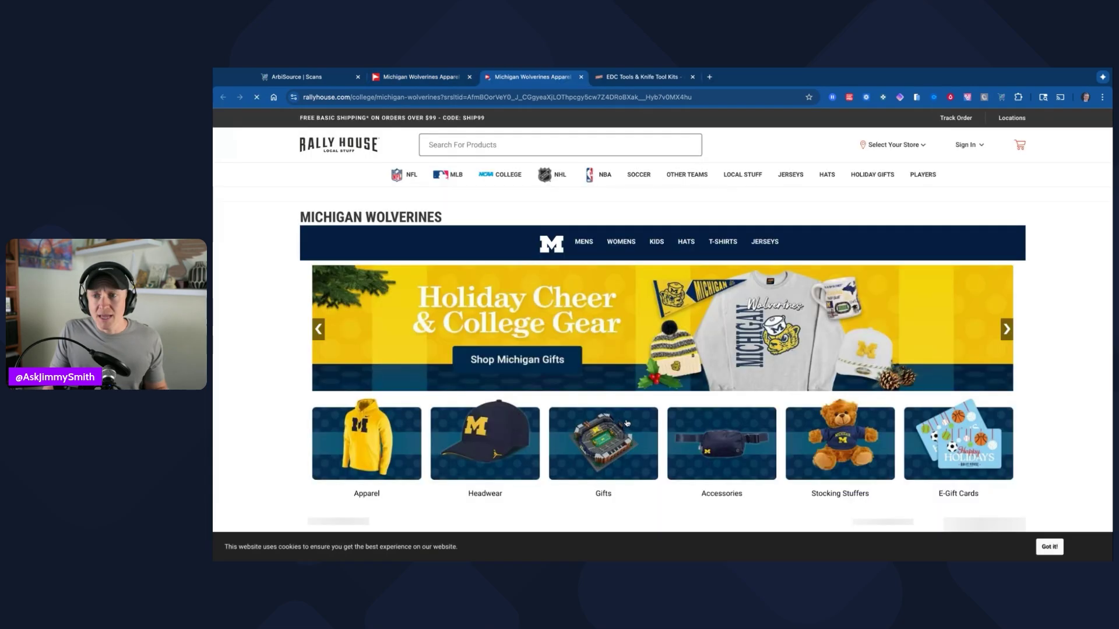
pyautogui.scroll(-3, 563, 392)
pyautogui.scroll(-10, 564, 392)
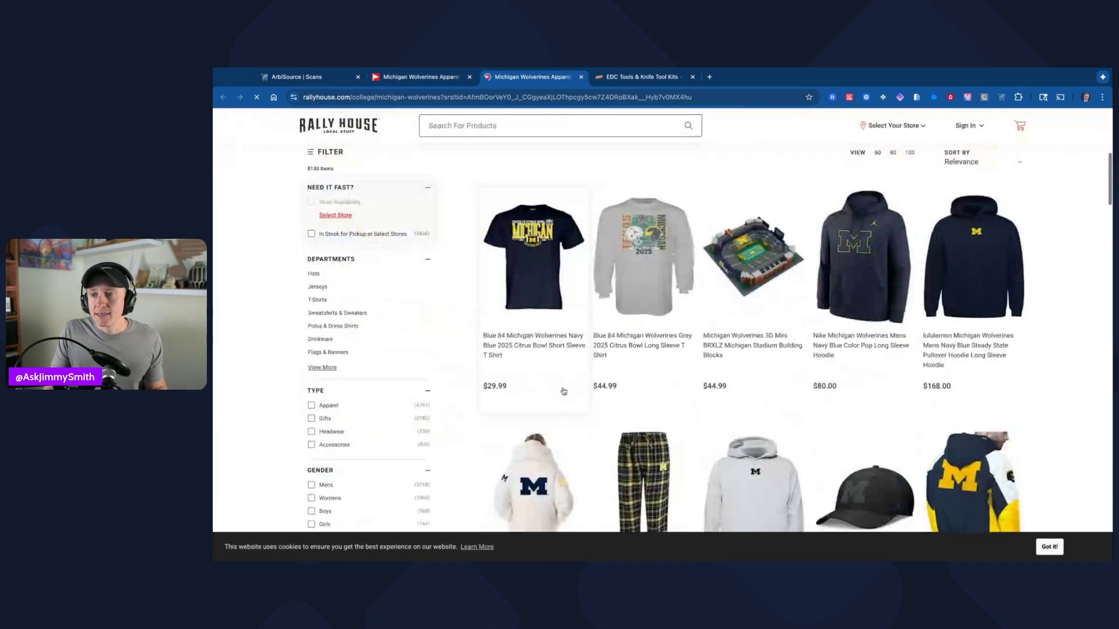
pyautogui.scroll(-12, 564, 392)
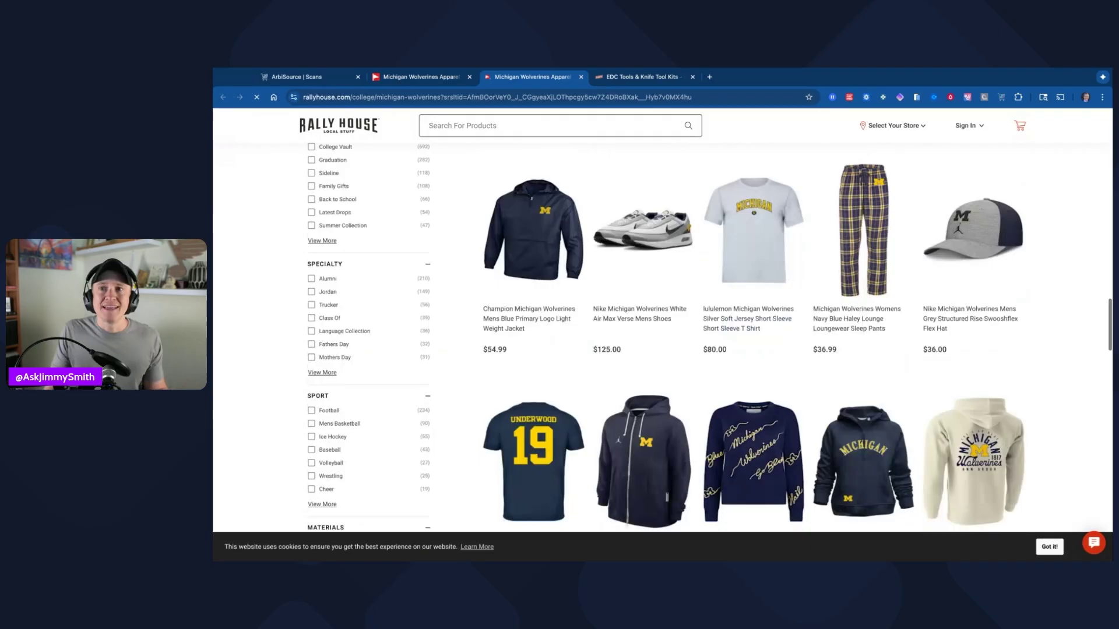
pyautogui.scroll(-10, 758, 262)
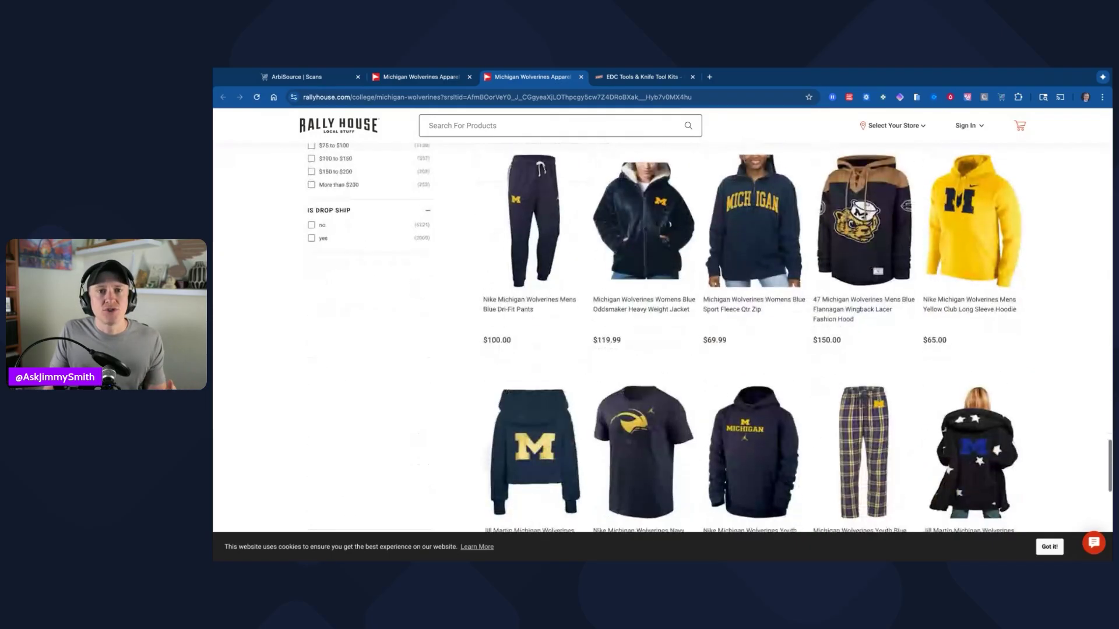
pyautogui.scroll(4, 758, 261)
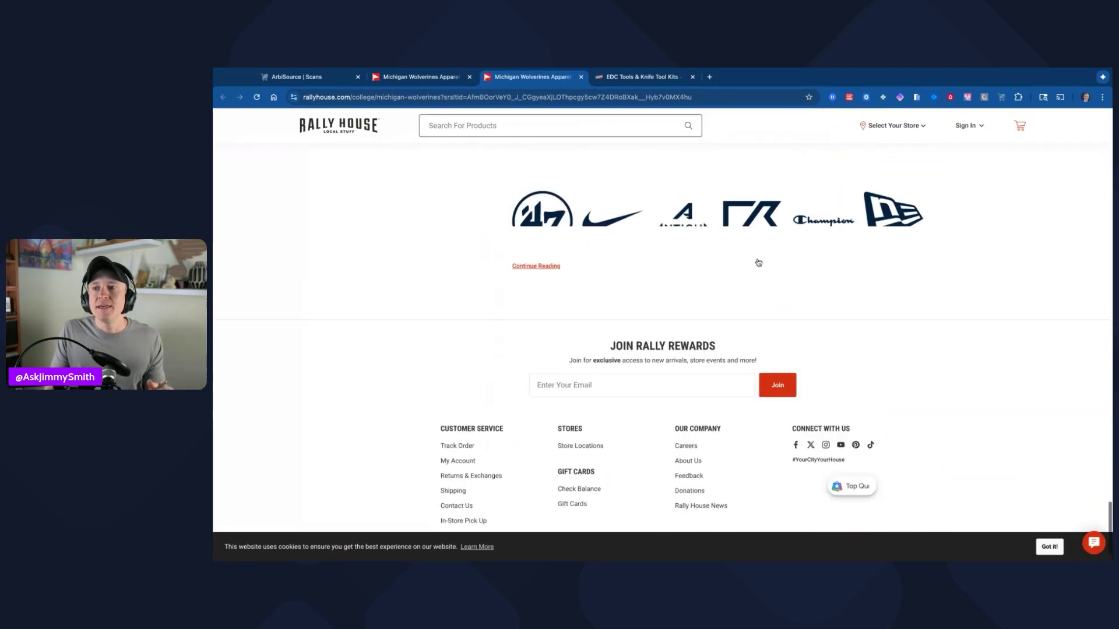
pyautogui.click(742, 325)
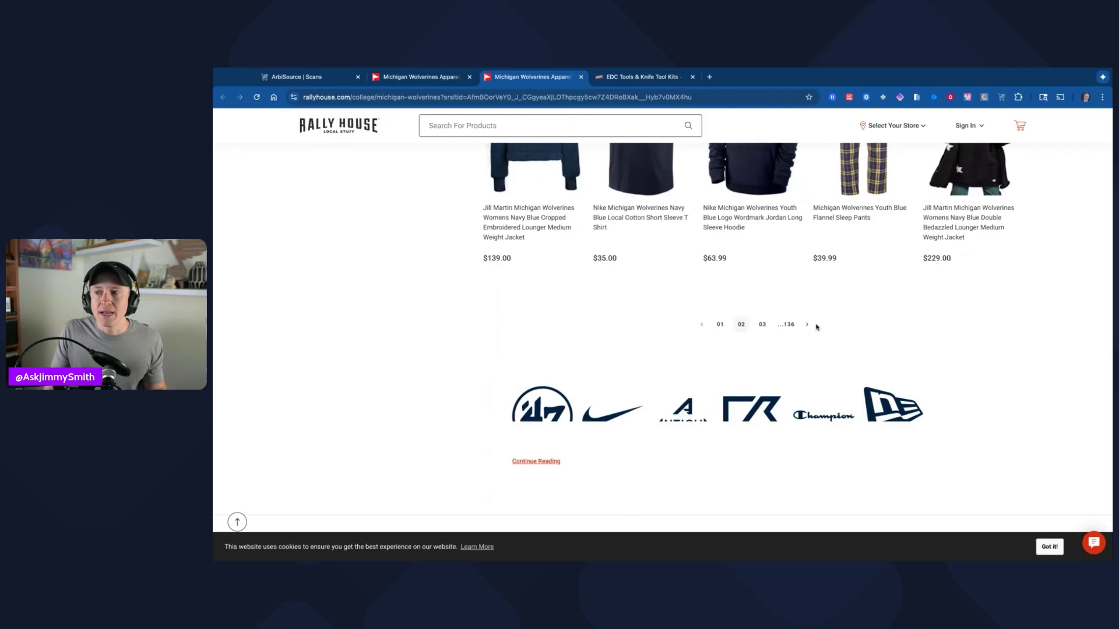
pyautogui.click(418, 76)
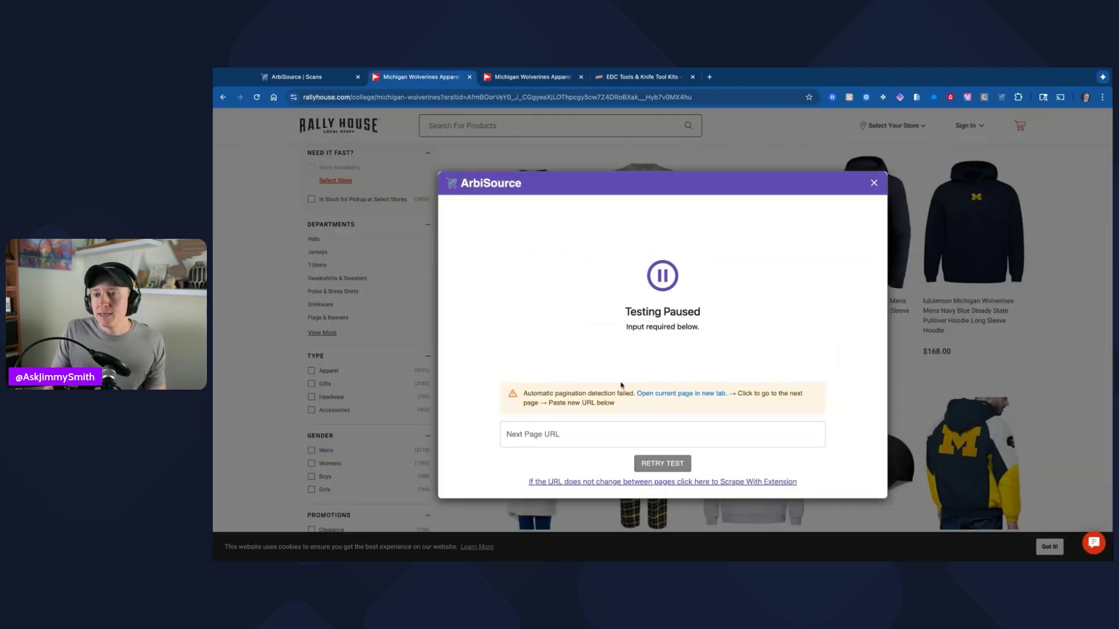
# - Paste the page=2 URL as the Next Page URL and retry the test
pyautogui.click(577, 434)
pyautogui.write('https://www.rallyhouse.com/college/michigan-wolverines?page=2&srsltid=AfmBOorVeY0_J_CGgyeaXjLOThpcgy5cw7Z4DRoBXak__Hyb7v0MX4hu')
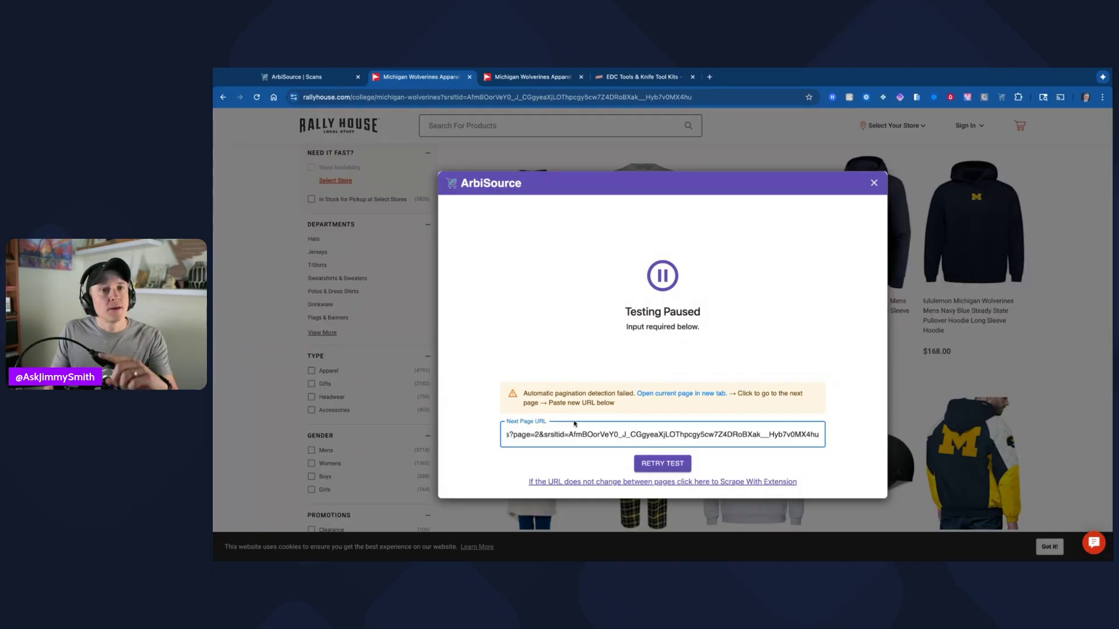
pyautogui.click(659, 465)
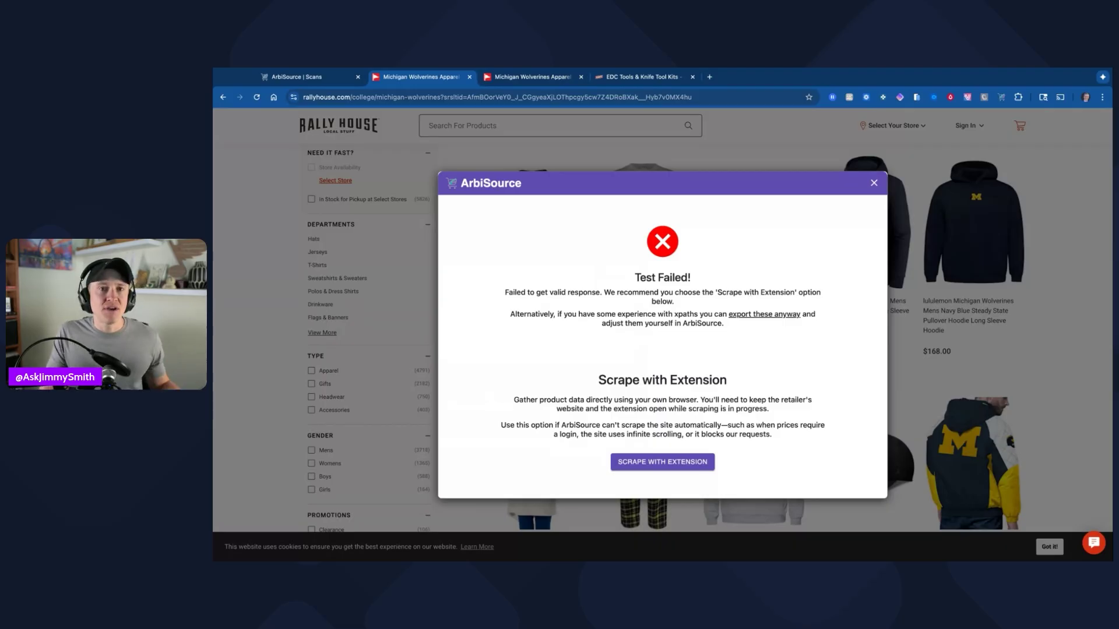
# - Scrape with the extension using Account Filters, collecting 597 products by page 10
pyautogui.click(675, 465)
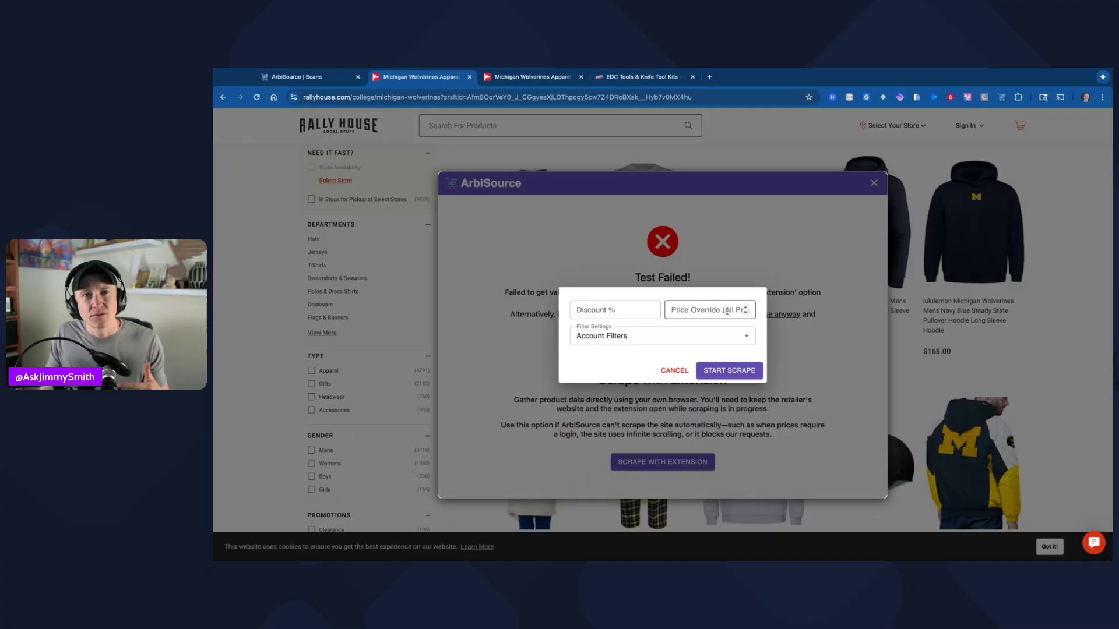
pyautogui.click(662, 337)
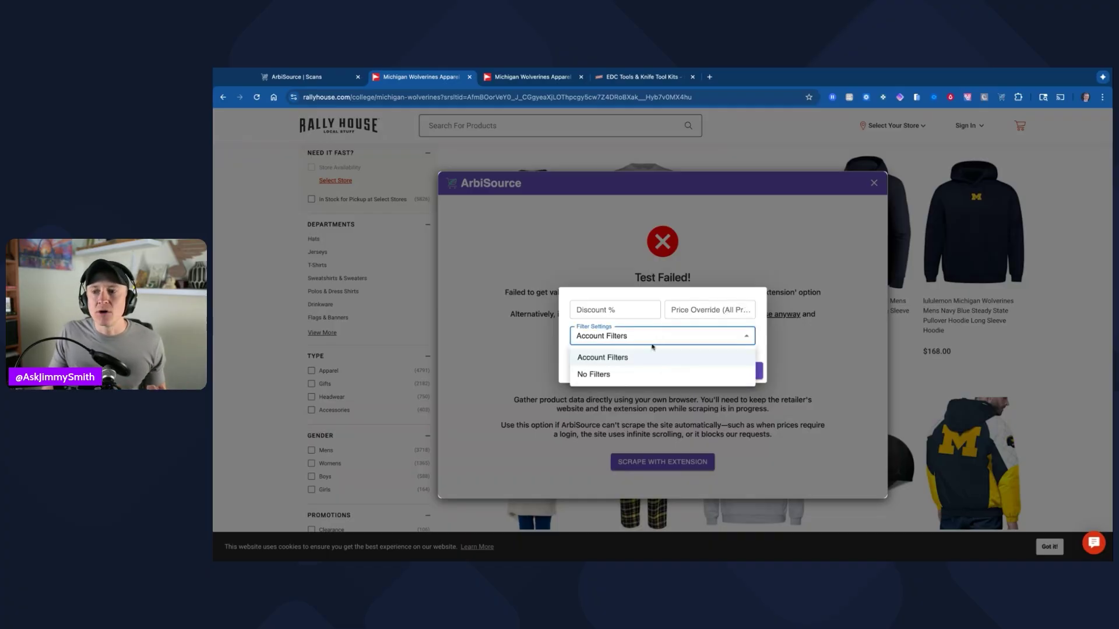
pyautogui.click(641, 361)
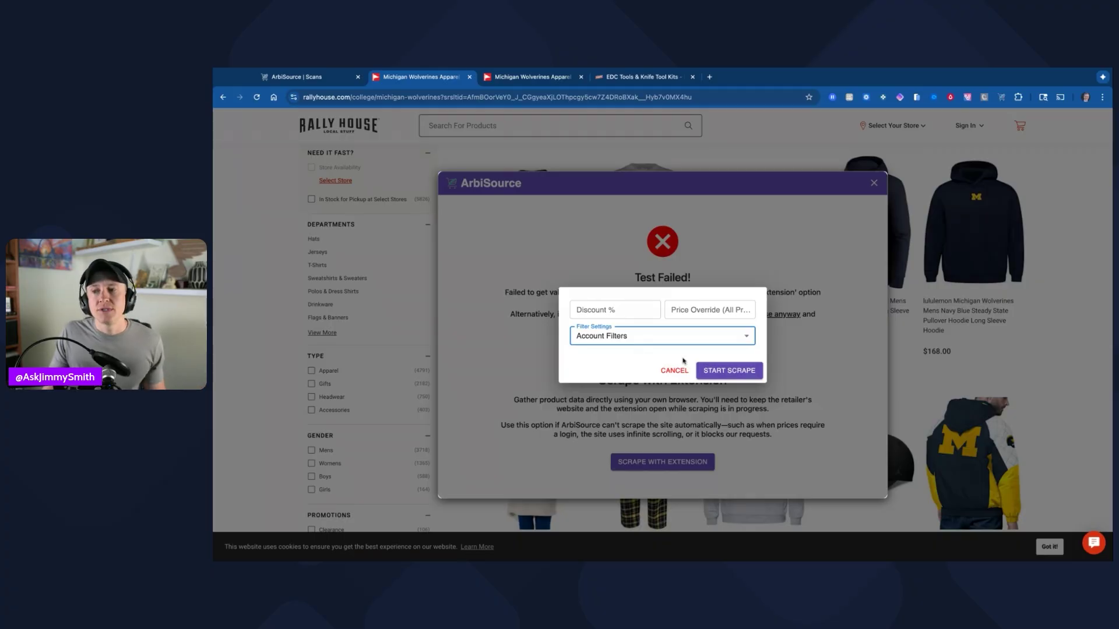
pyautogui.click(717, 371)
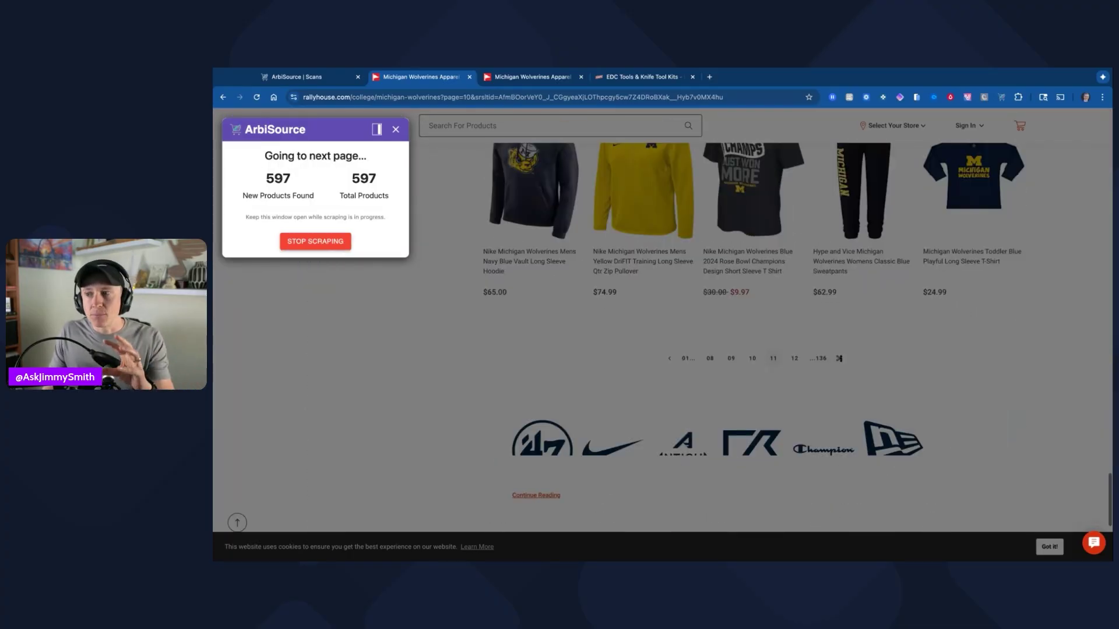
# - Stop scraping, send the 597 products to ArbiSource, and open the Scans page
pyautogui.click(324, 242)
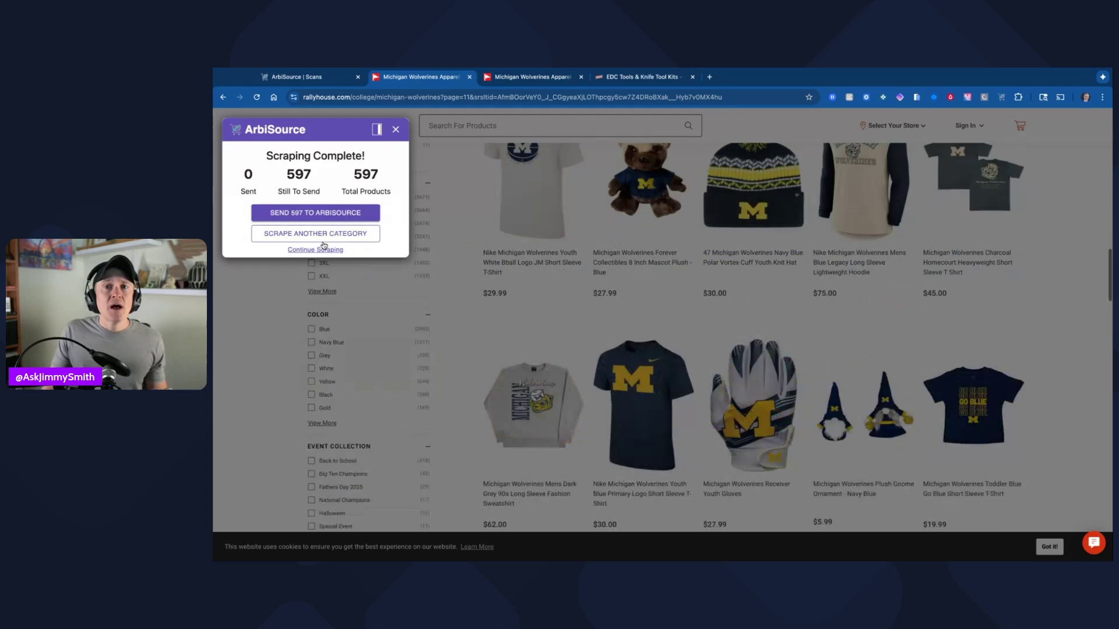
pyautogui.click(313, 213)
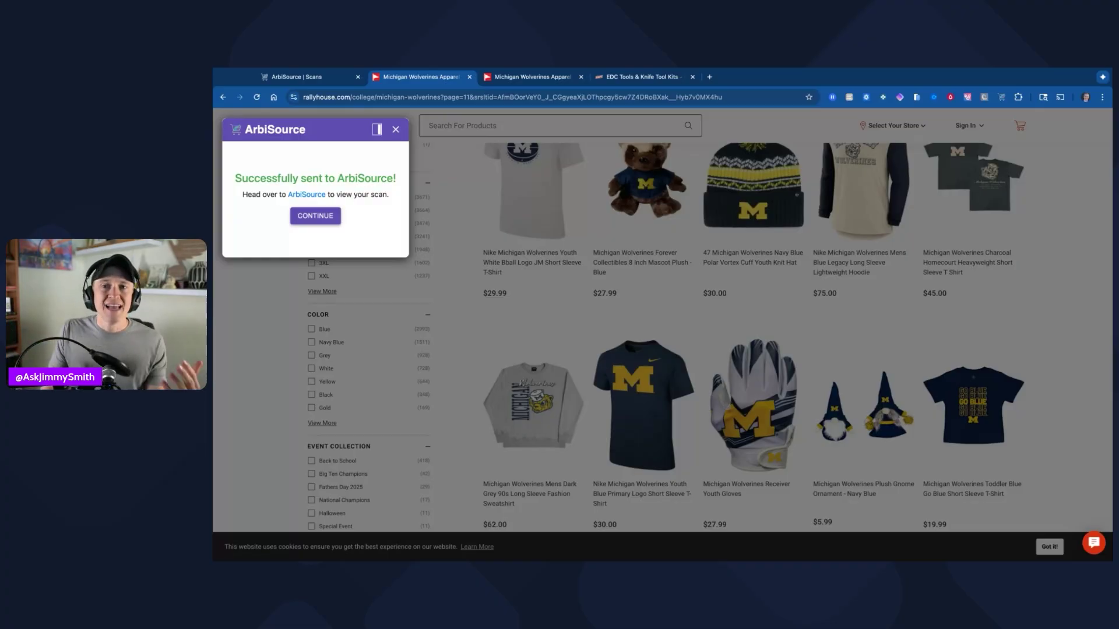
pyautogui.click(315, 216)
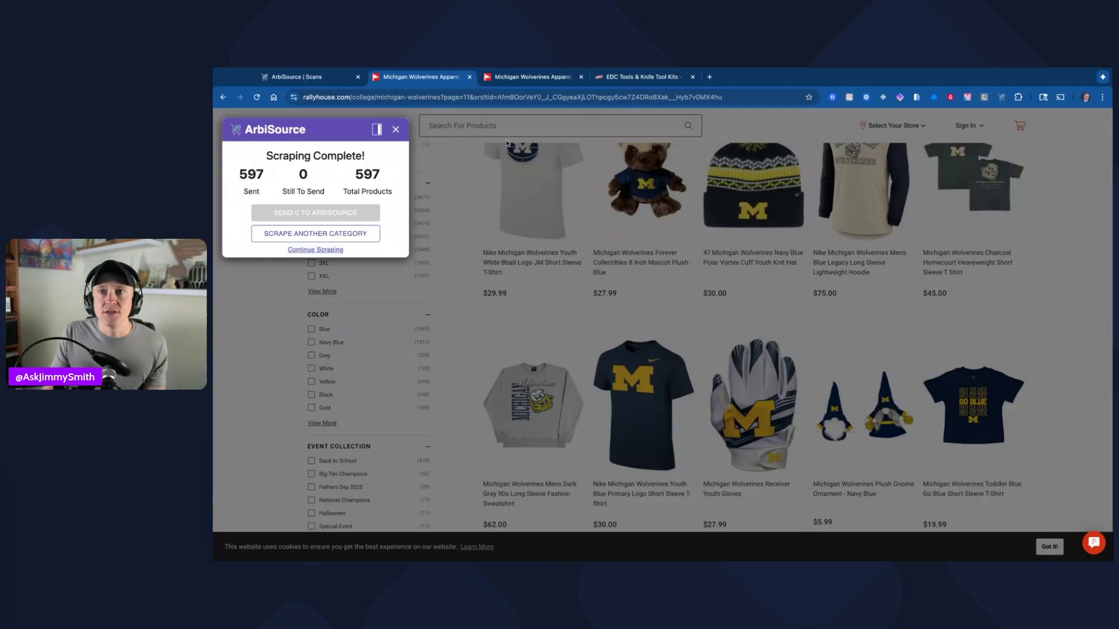
pyautogui.click(333, 82)
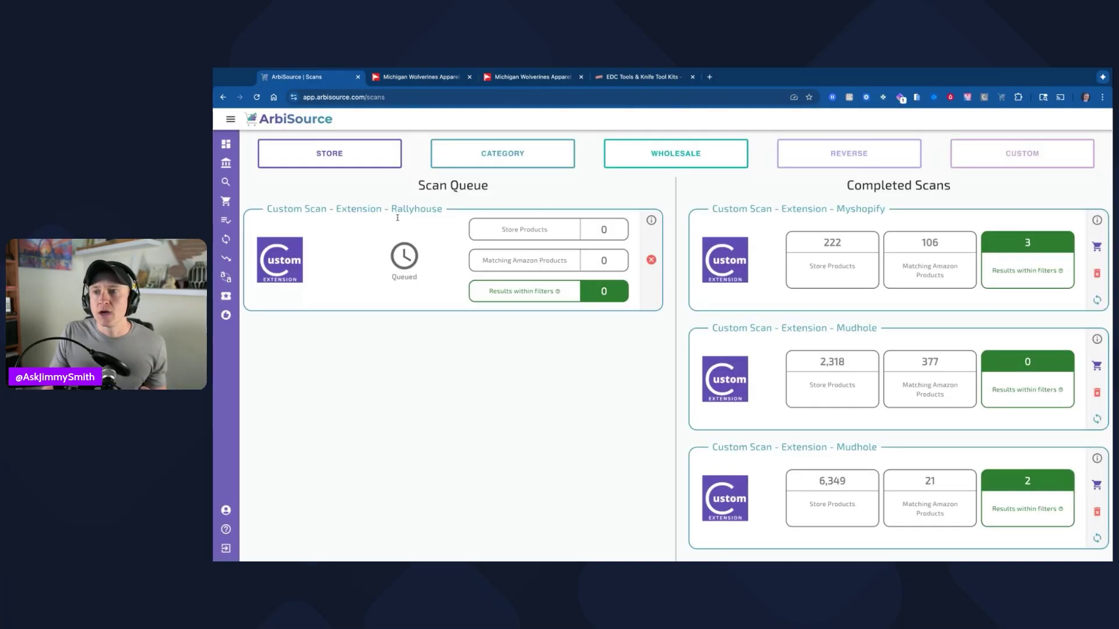
# - Highlight the Rallyhouse scan title and check its info tooltip
pyautogui.doubleClick(336, 210)
pyautogui.tripleClick(408, 209)
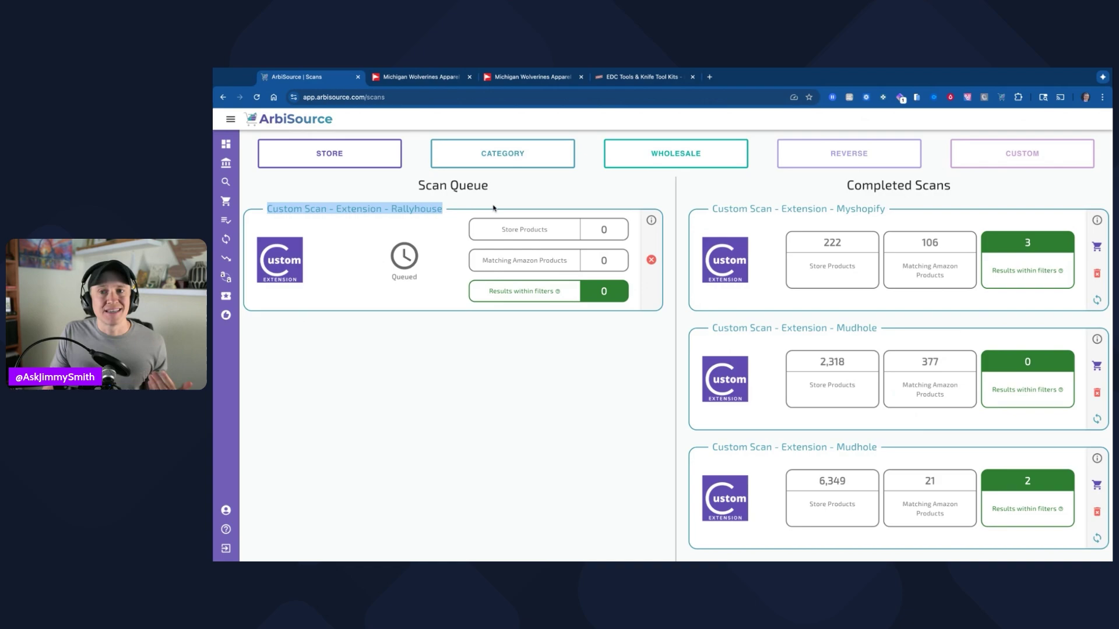
pyautogui.click(424, 348)
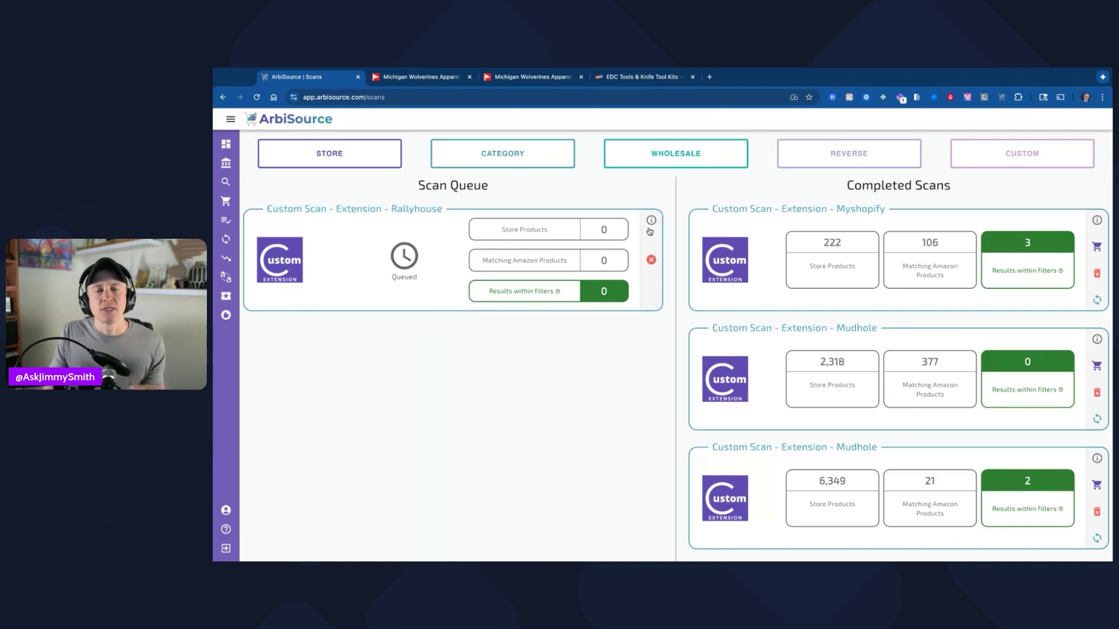
pyautogui.moveTo(649, 222)
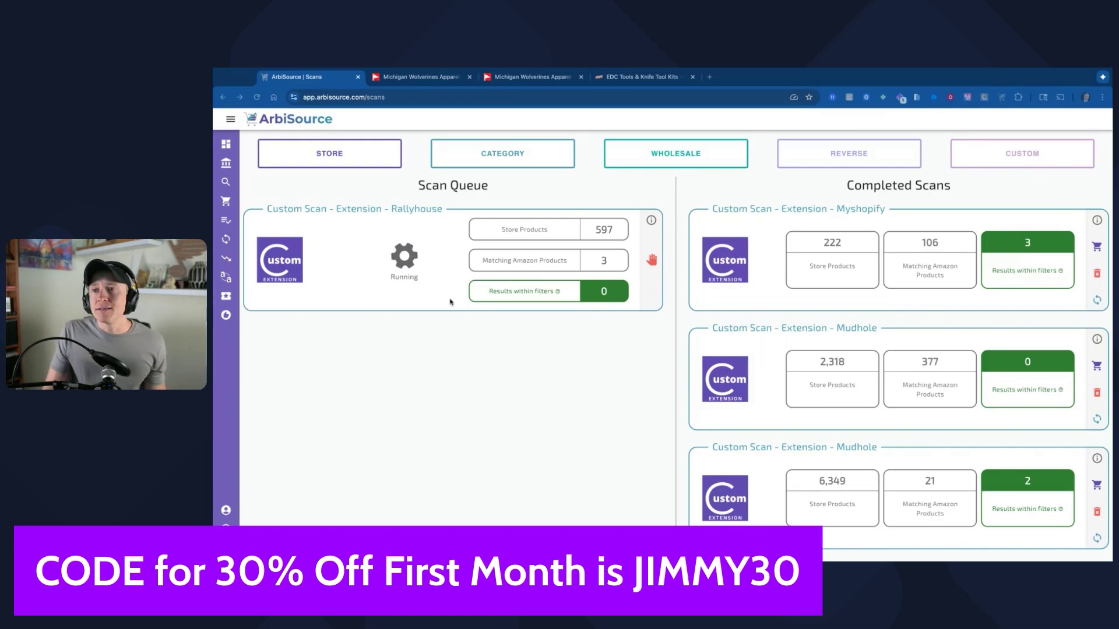
# - Close both Michigan Wolverines Apparel tabs and bring up the Knafs EDC Tools page
pyautogui.click(470, 77)
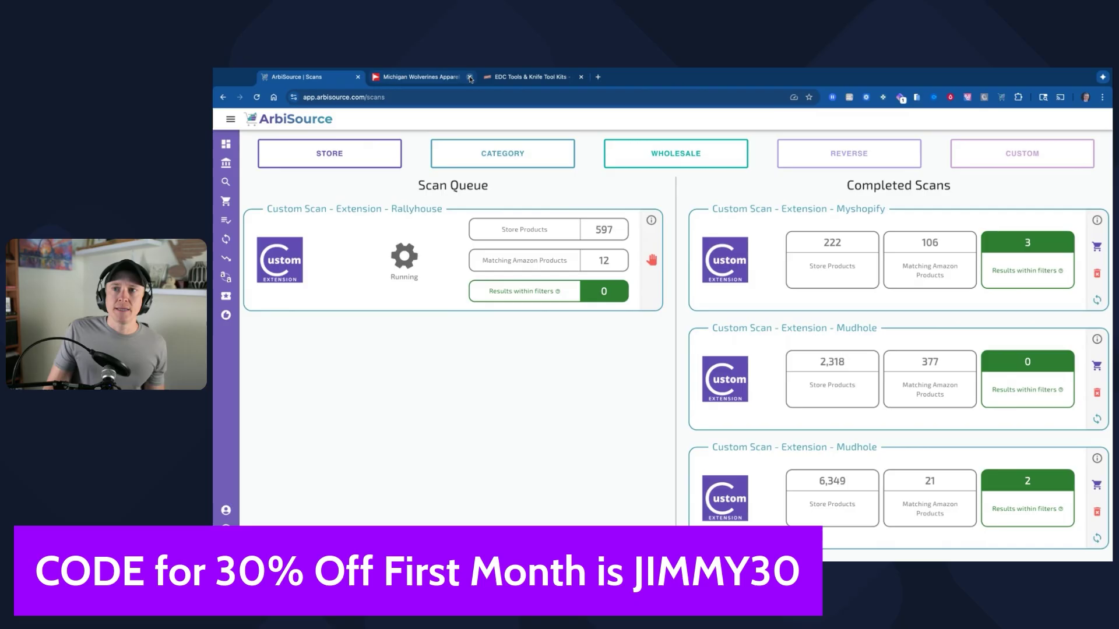
pyautogui.click(469, 77)
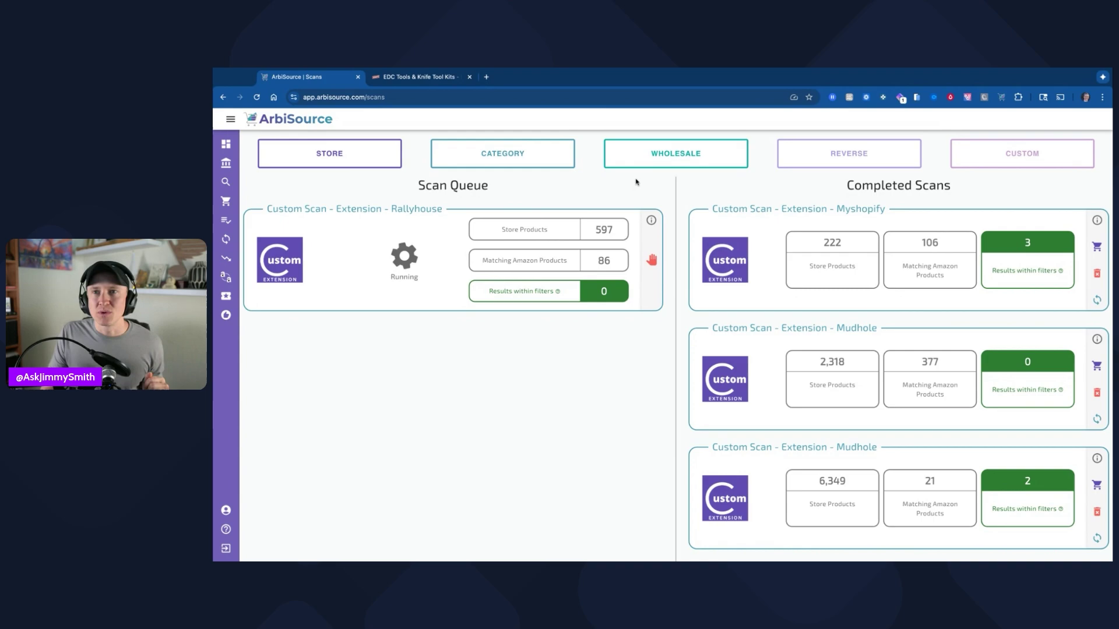
pyautogui.click(446, 84)
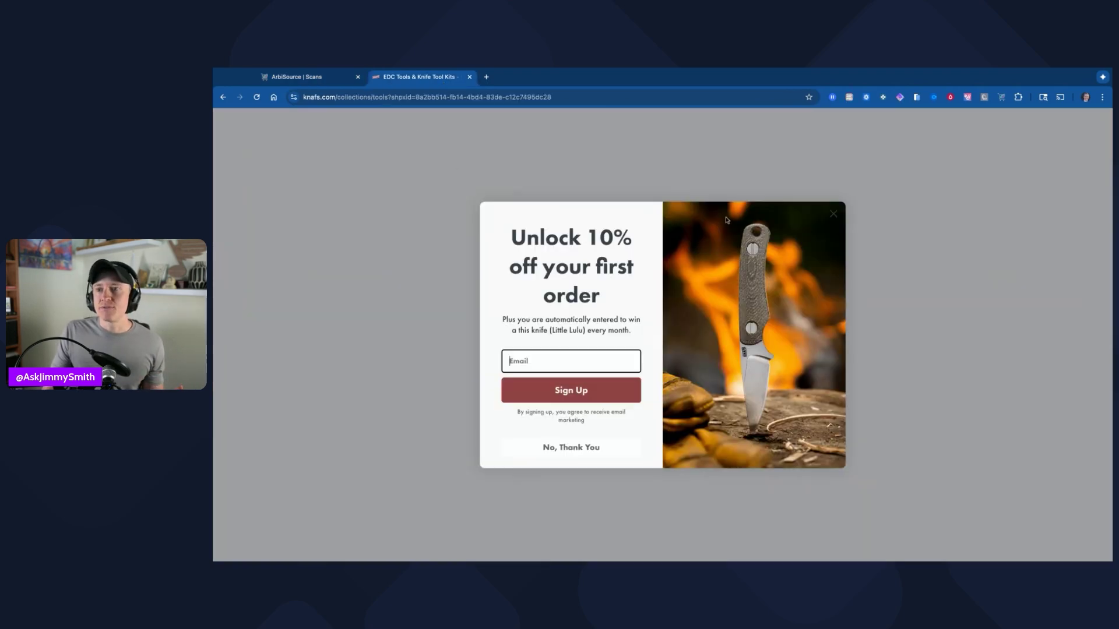
# - Dismiss the signup popup, scrape the entire Knafs site with 10% discount, and send 218 products
pyautogui.click(578, 448)
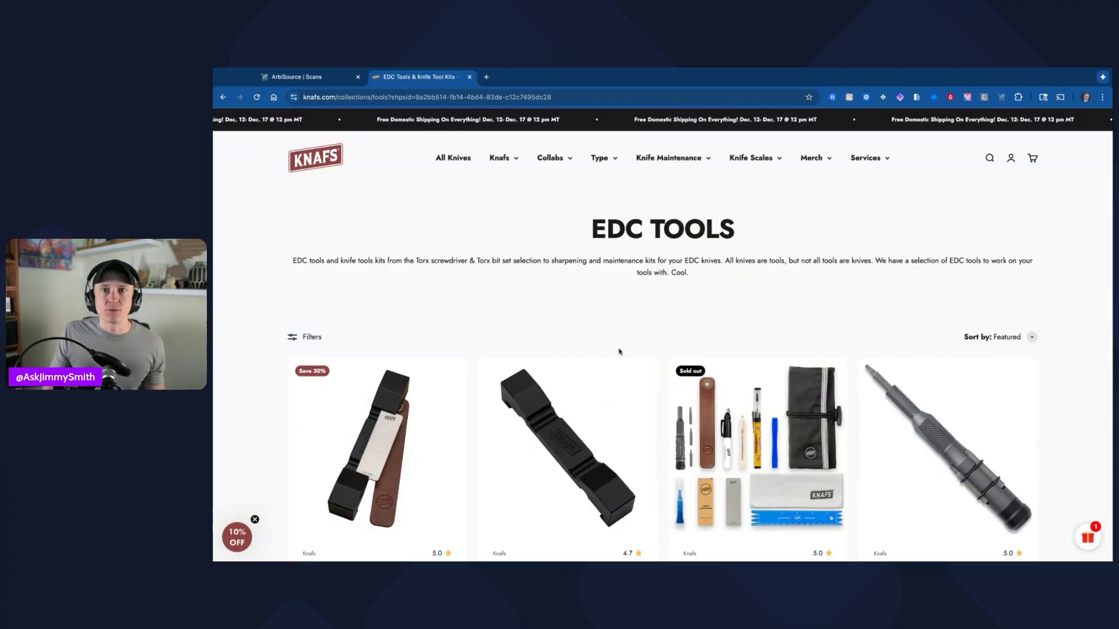
pyautogui.scroll(-15, 712, 332)
pyautogui.scroll(15, 745, 399)
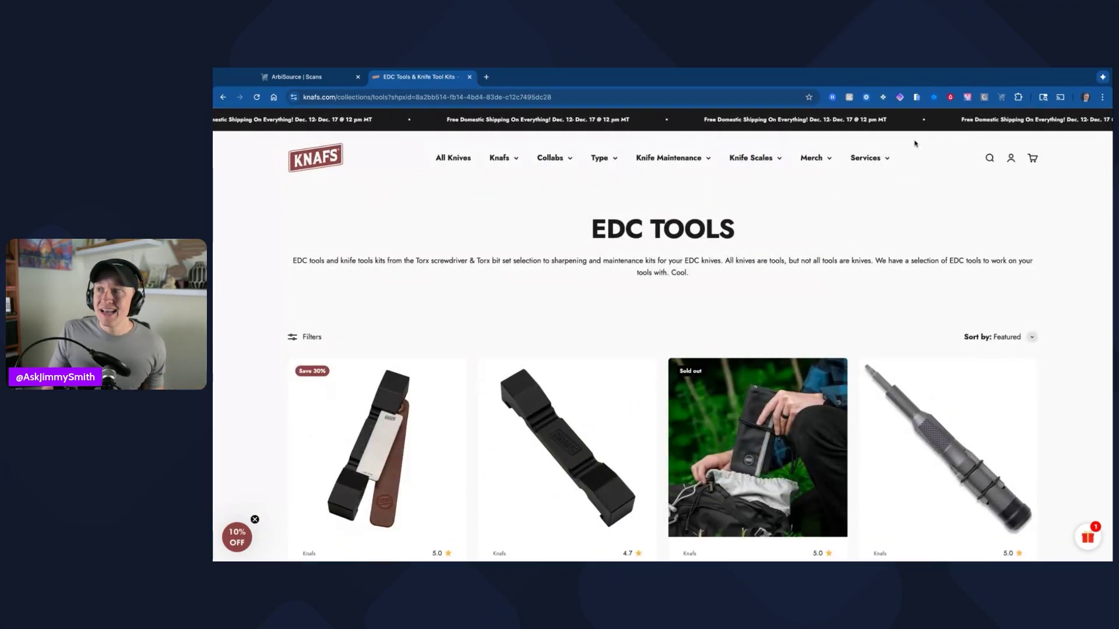
pyautogui.click(1001, 98)
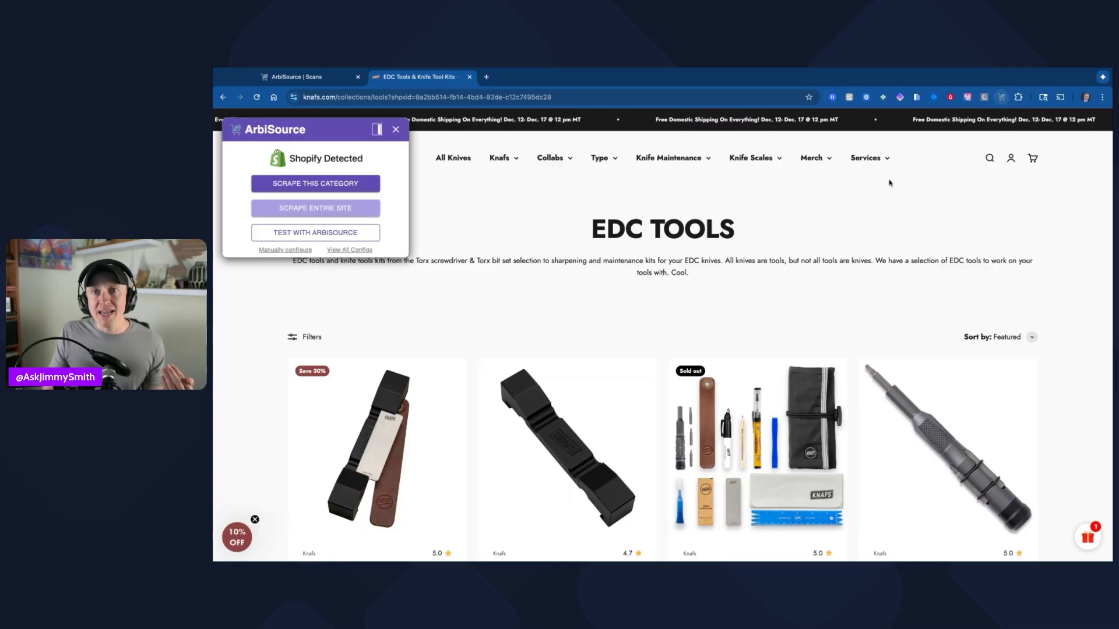
pyautogui.click(319, 209)
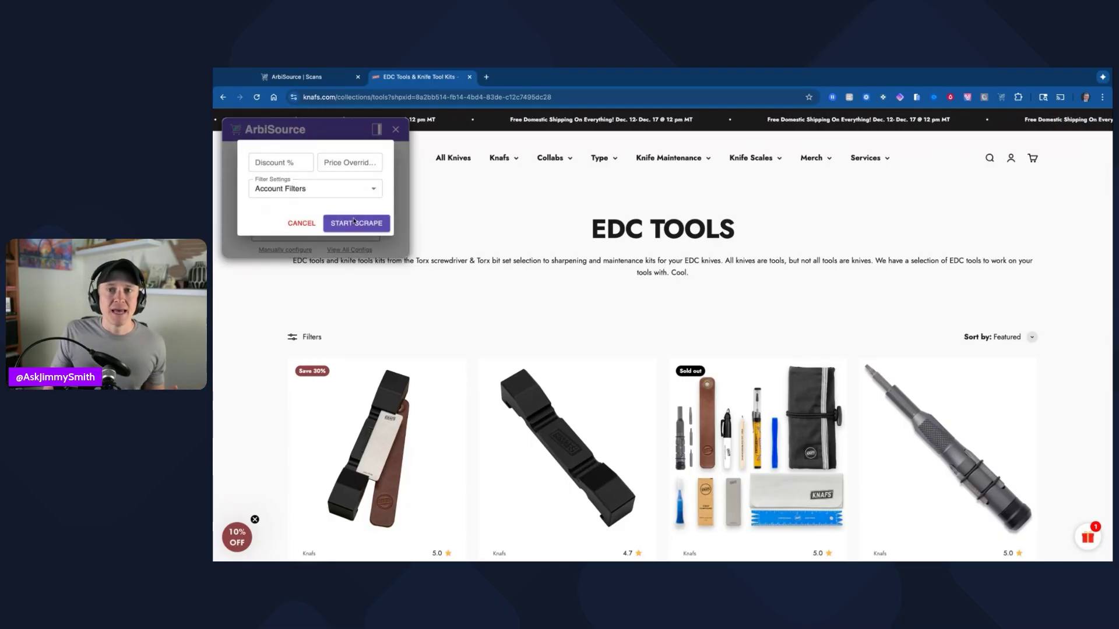
pyautogui.click(291, 163)
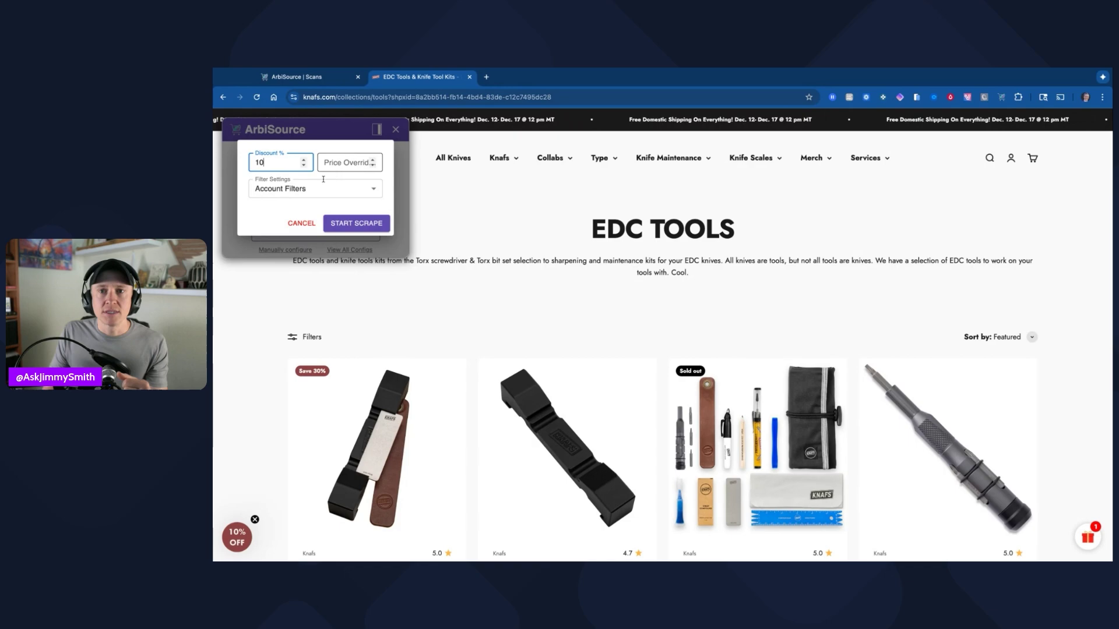
pyautogui.click(351, 222)
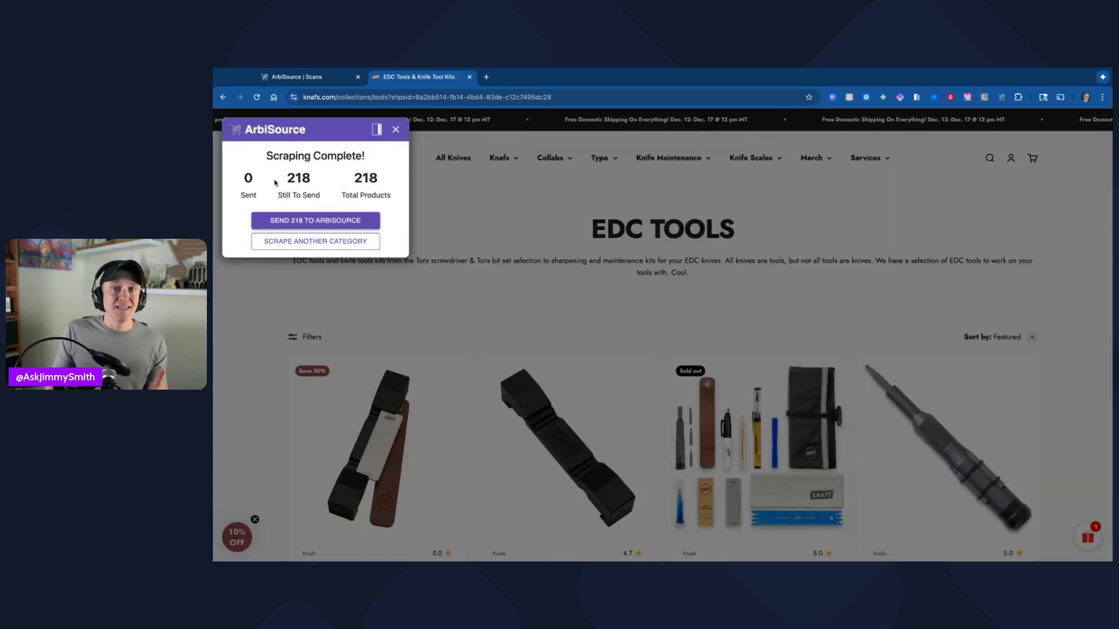
pyautogui.click(336, 220)
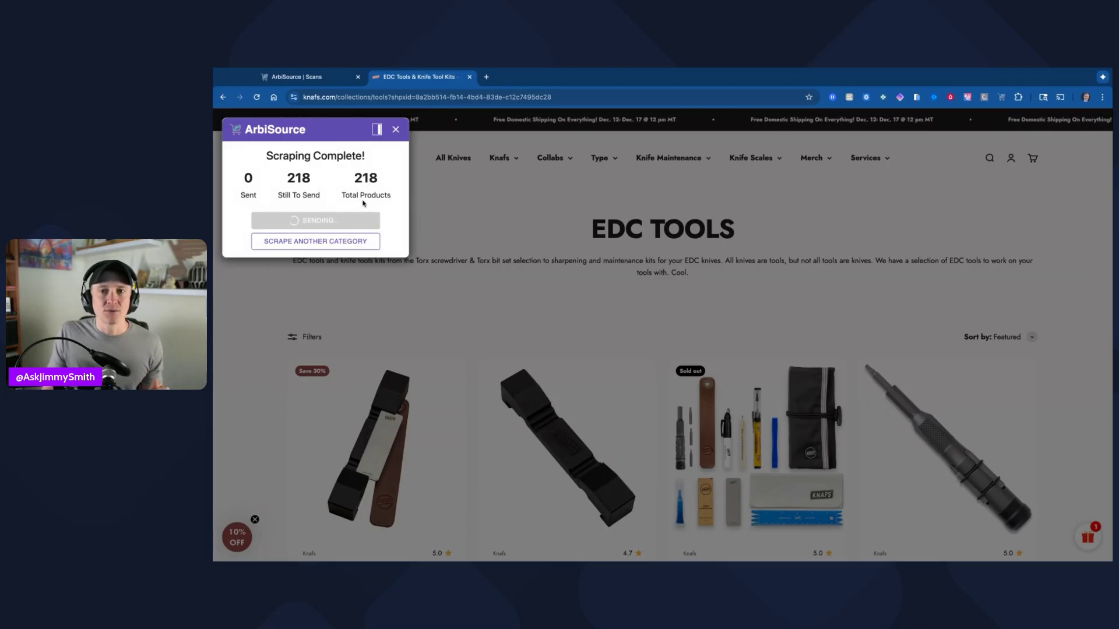
pyautogui.click(336, 213)
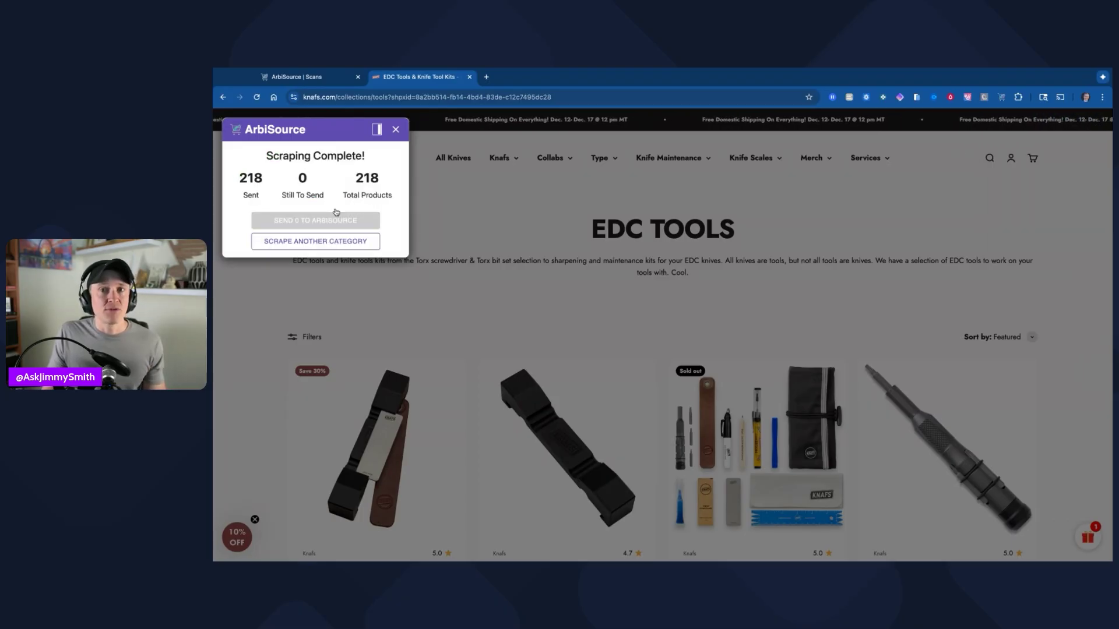
# - Start a multi-category scrape setup, auto-detect the store's categories, then dismiss it
pyautogui.click(324, 241)
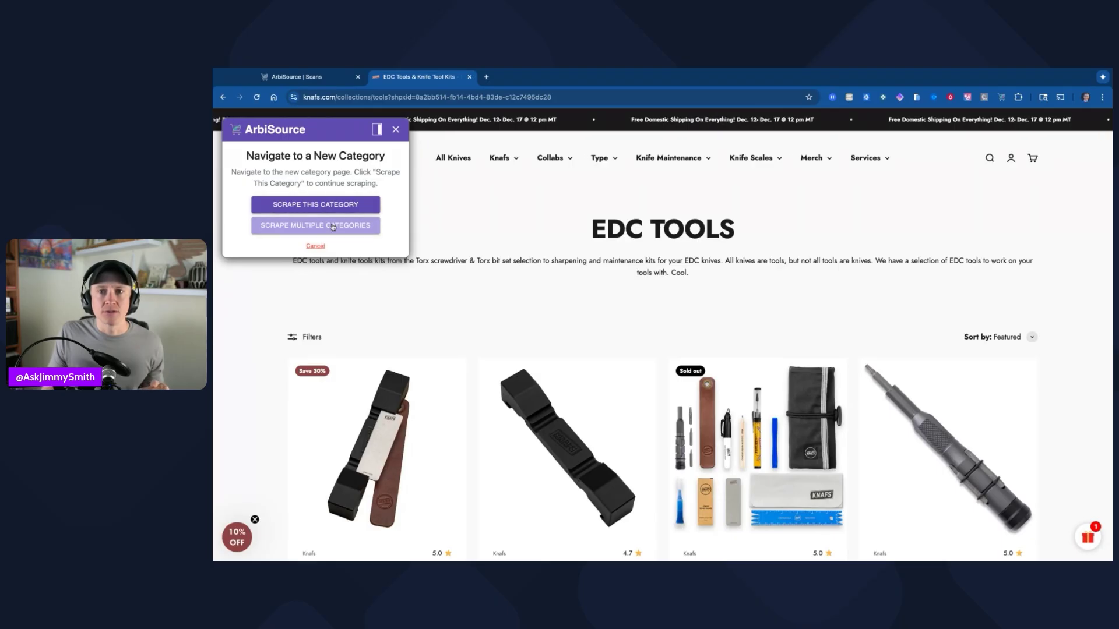
pyautogui.click(333, 227)
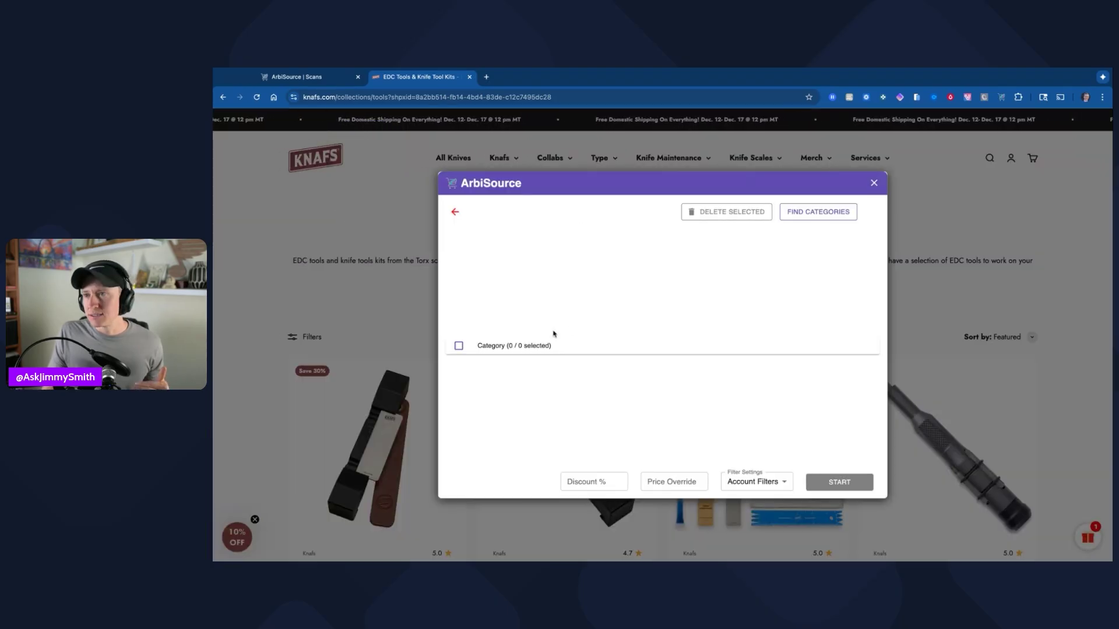
pyautogui.scroll(-1, 641, 338)
pyautogui.click(811, 216)
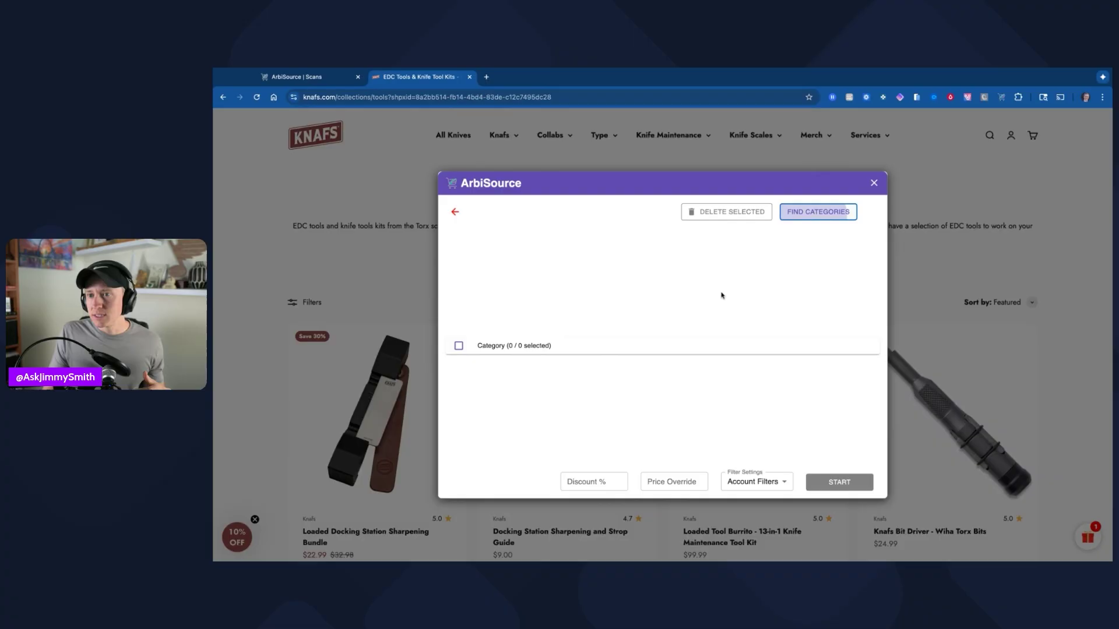
pyautogui.click(875, 183)
# - Scroll through the Knafs EDC Tools collection, then switch back to the ArbiSource Scans tab
pyautogui.scroll(-1, 582, 350)
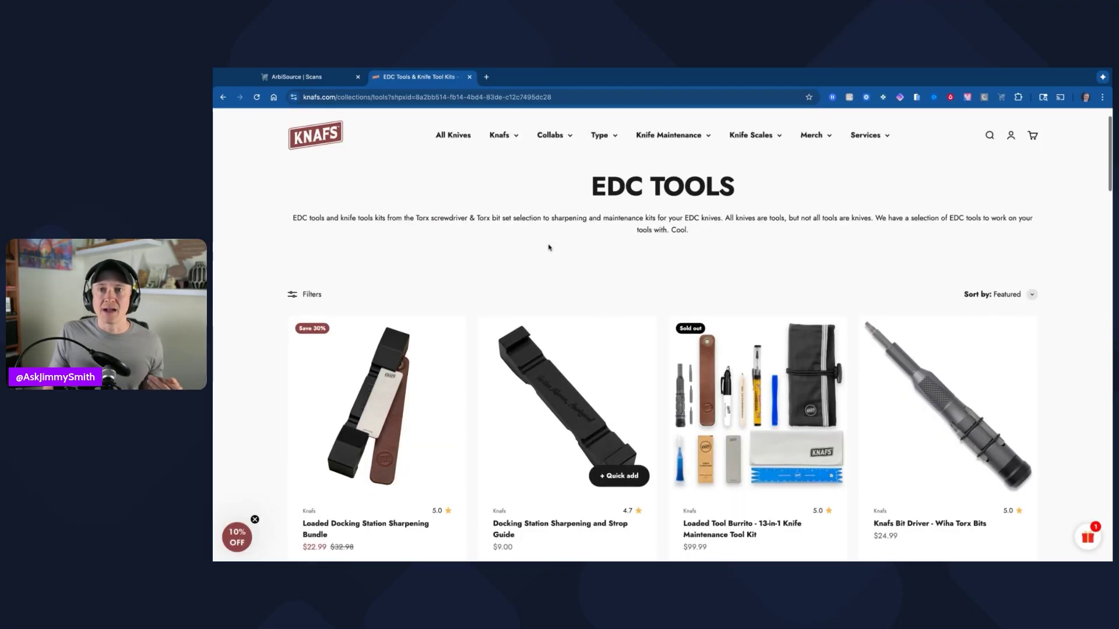
pyautogui.scroll(-15, 549, 248)
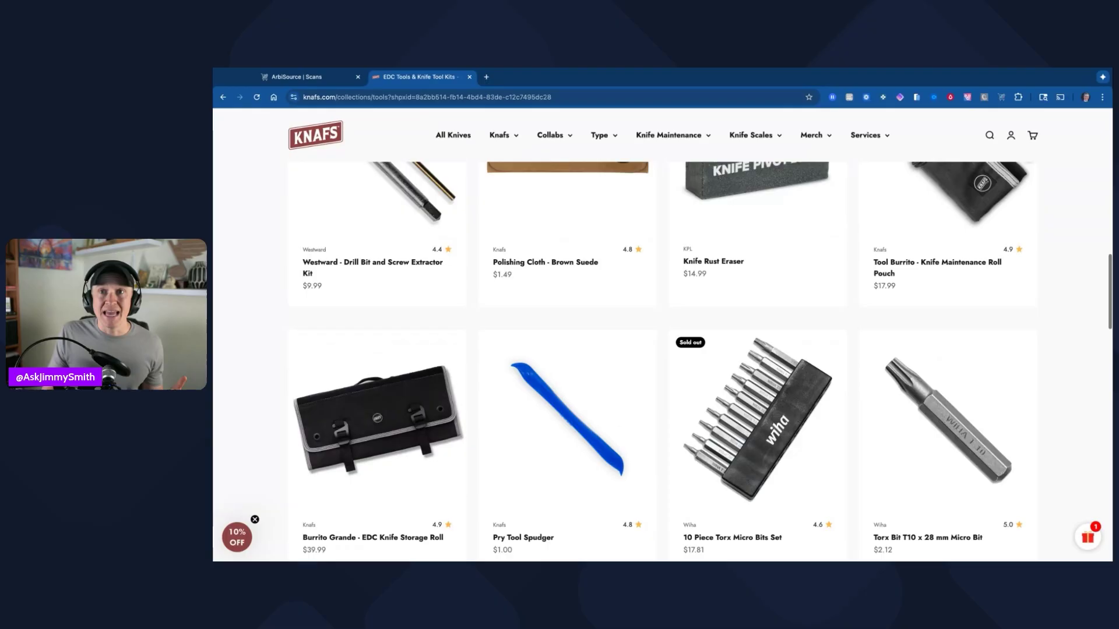
pyautogui.scroll(-15, 664, 361)
pyautogui.scroll(20, 664, 362)
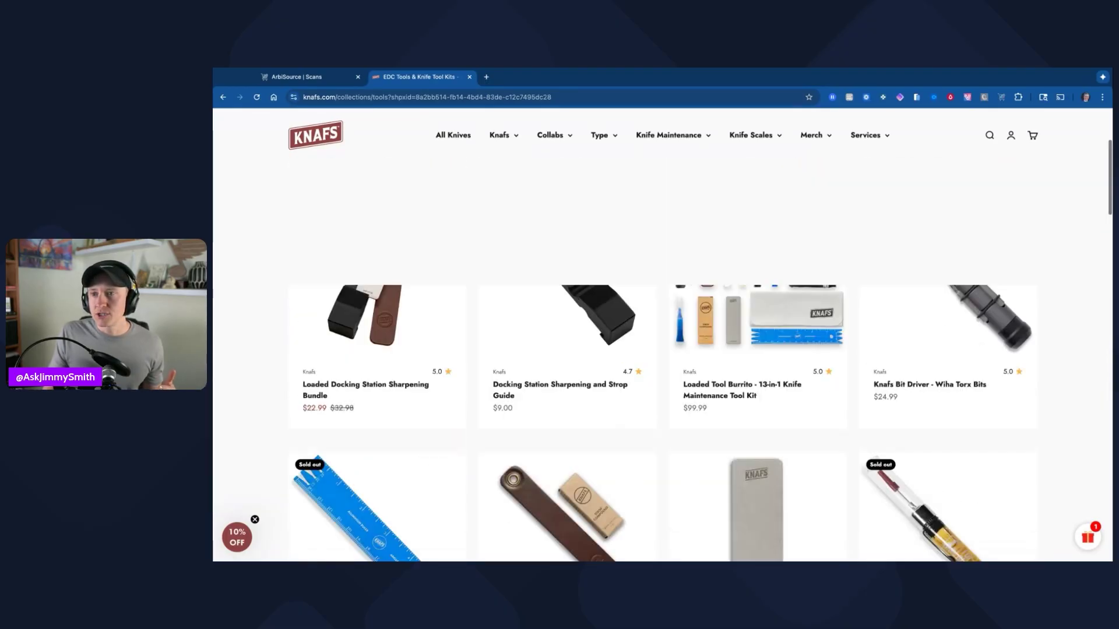
pyautogui.scroll(-20, 663, 362)
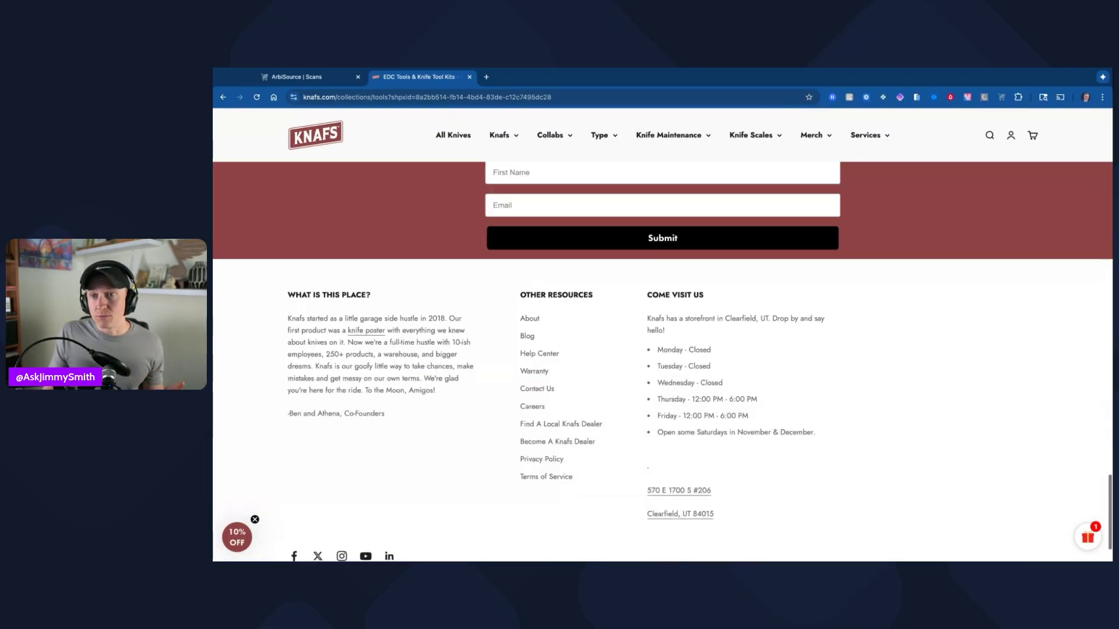
pyautogui.scroll(8, 662, 361)
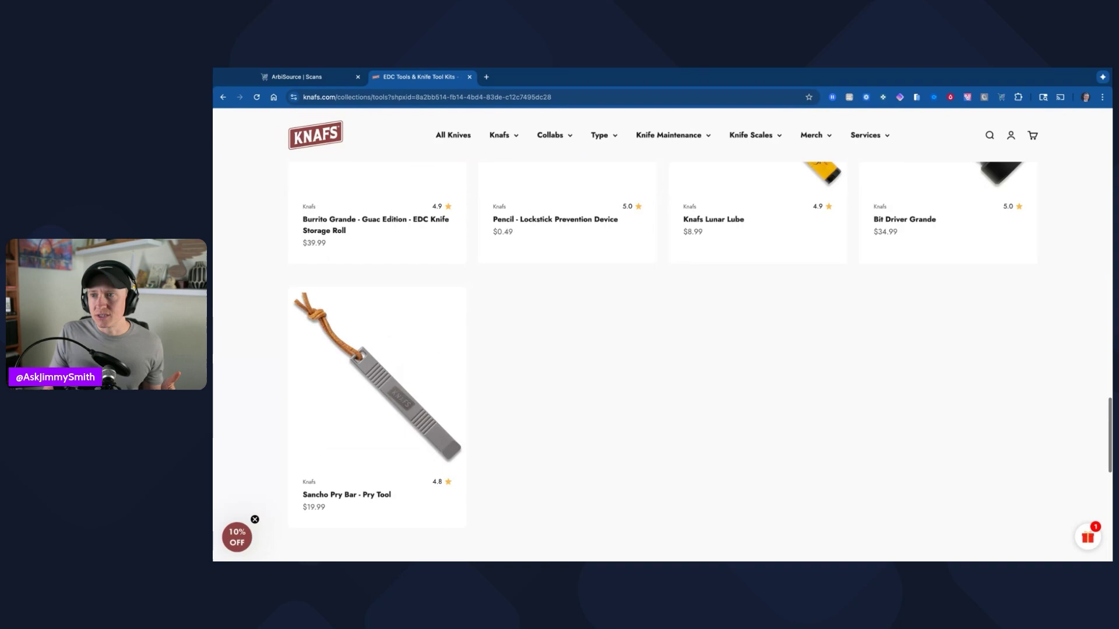
pyautogui.scroll(15, 662, 361)
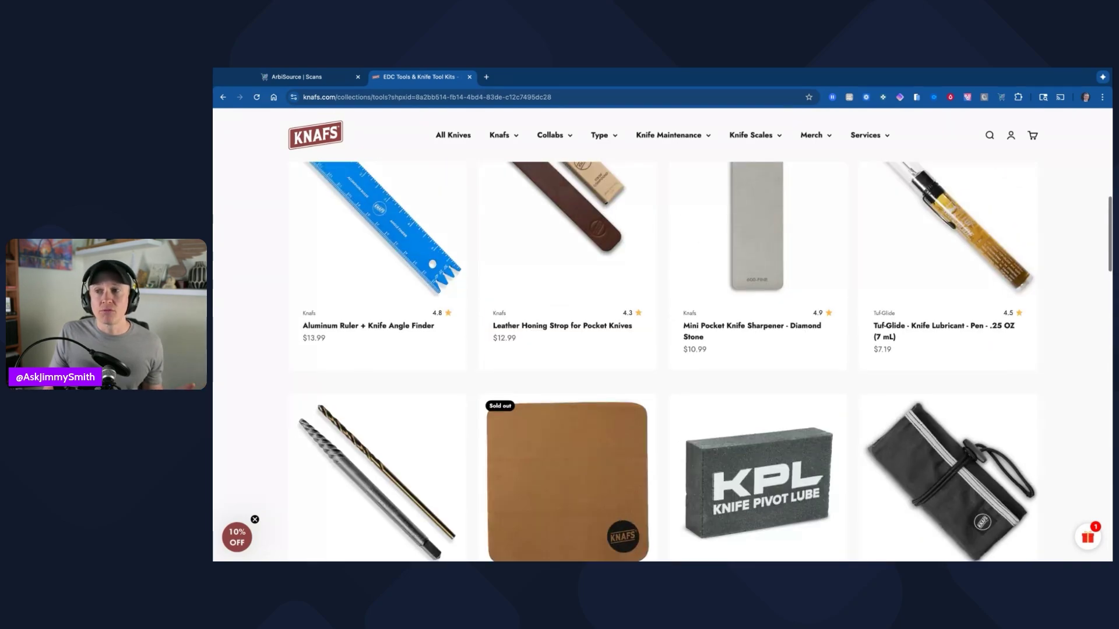
pyautogui.scroll(10, 523, 162)
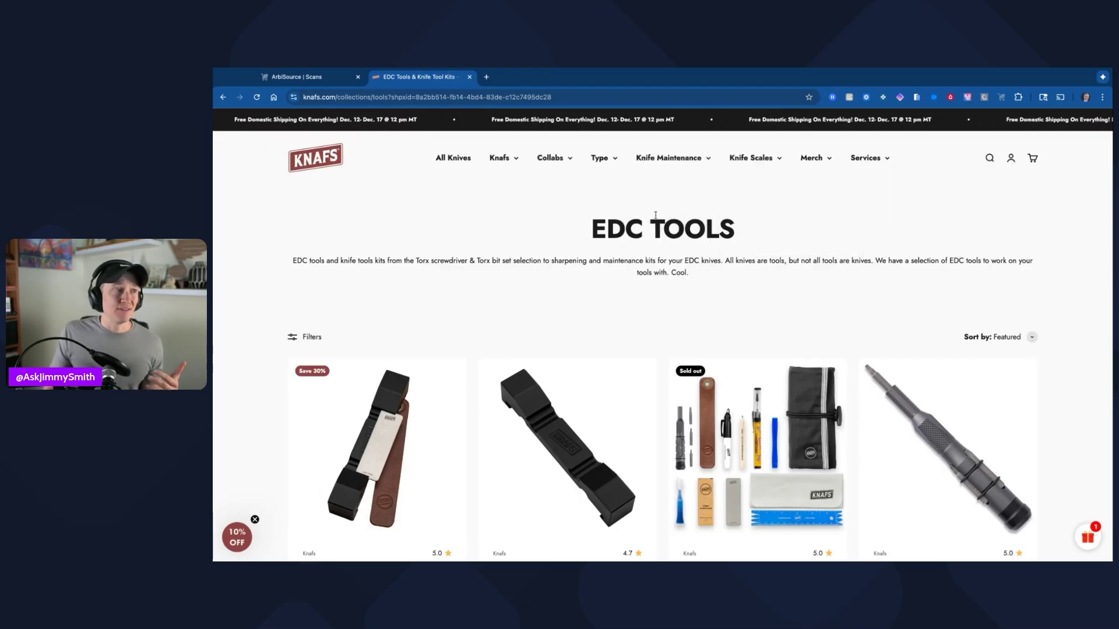
pyautogui.scroll(2, 655, 216)
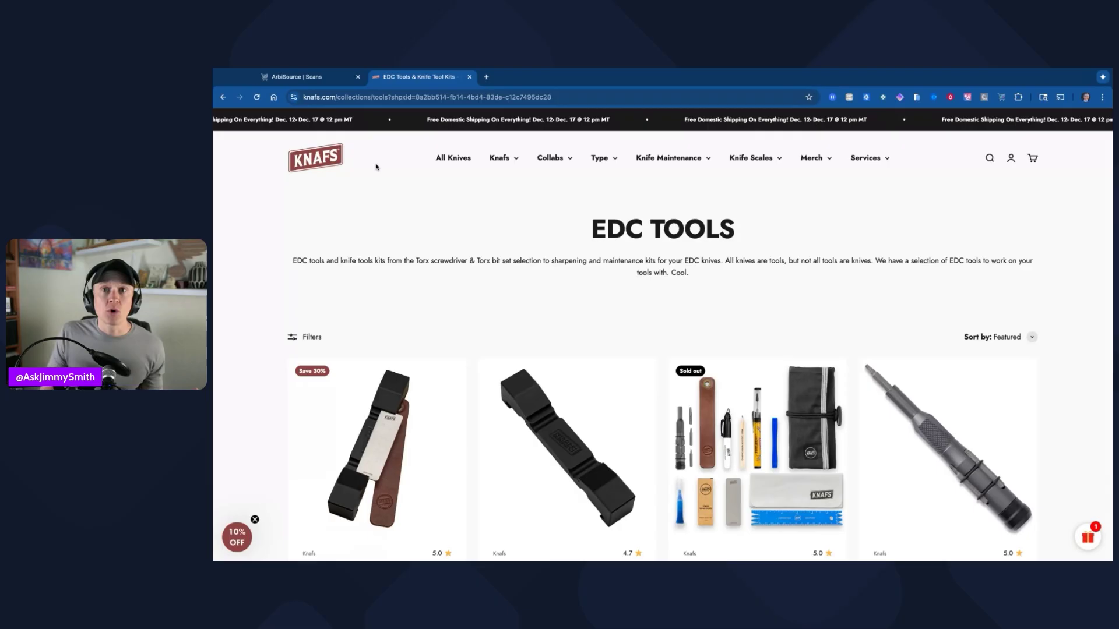
pyautogui.hotkey('ctrl', 'shift', 'Tab')
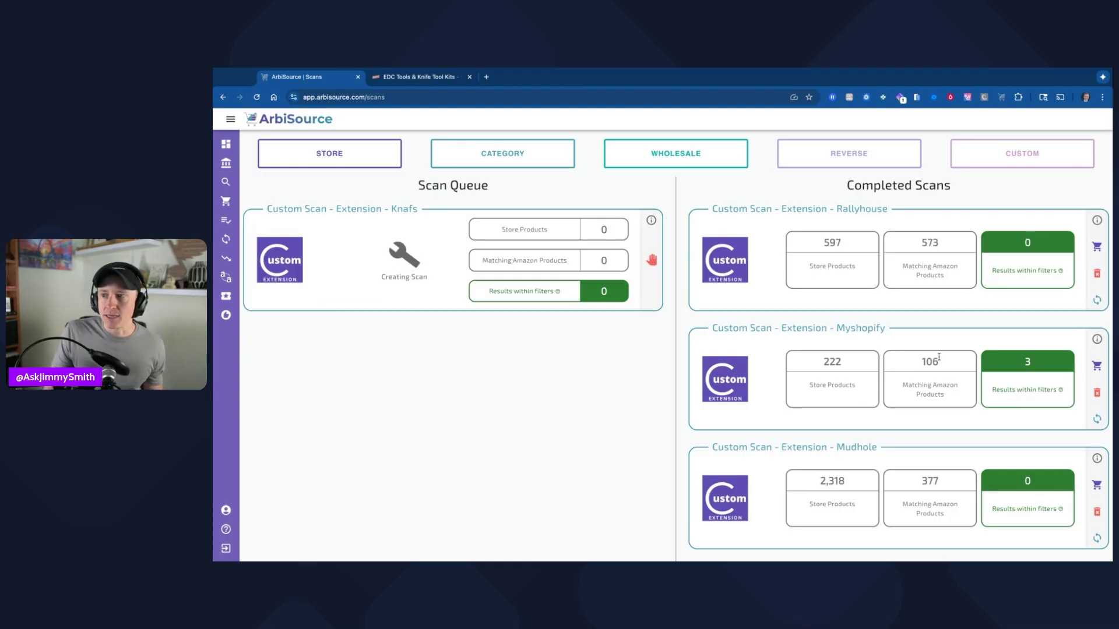
# - Scroll through Completed Scans and view the Rallyhouse card's results
pyautogui.scroll(-1, 939, 355)
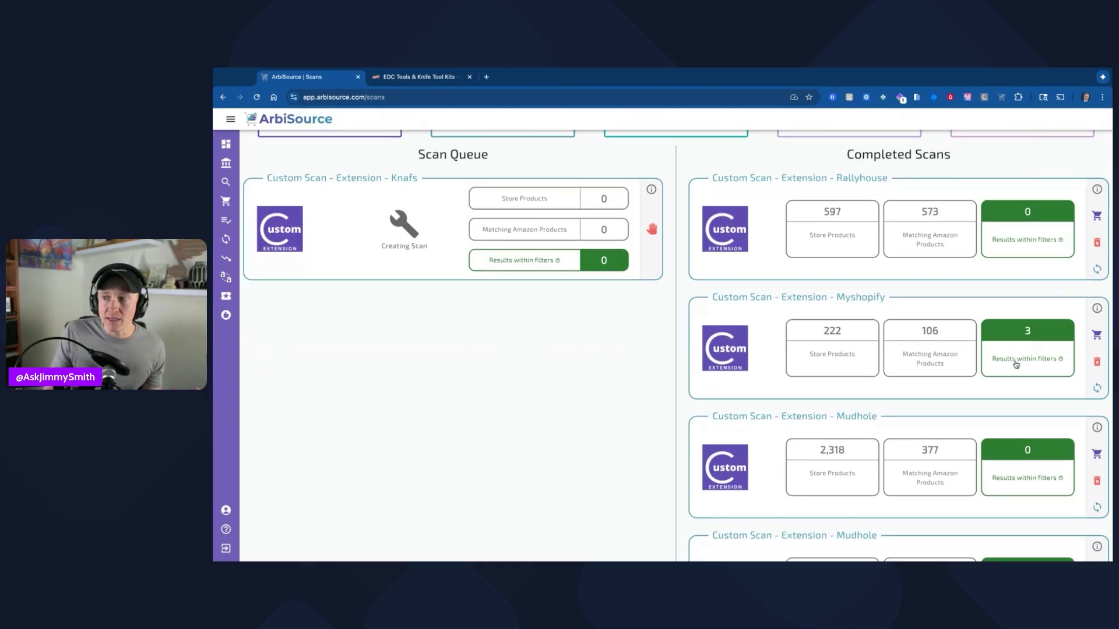
pyautogui.scroll(-3, 1002, 377)
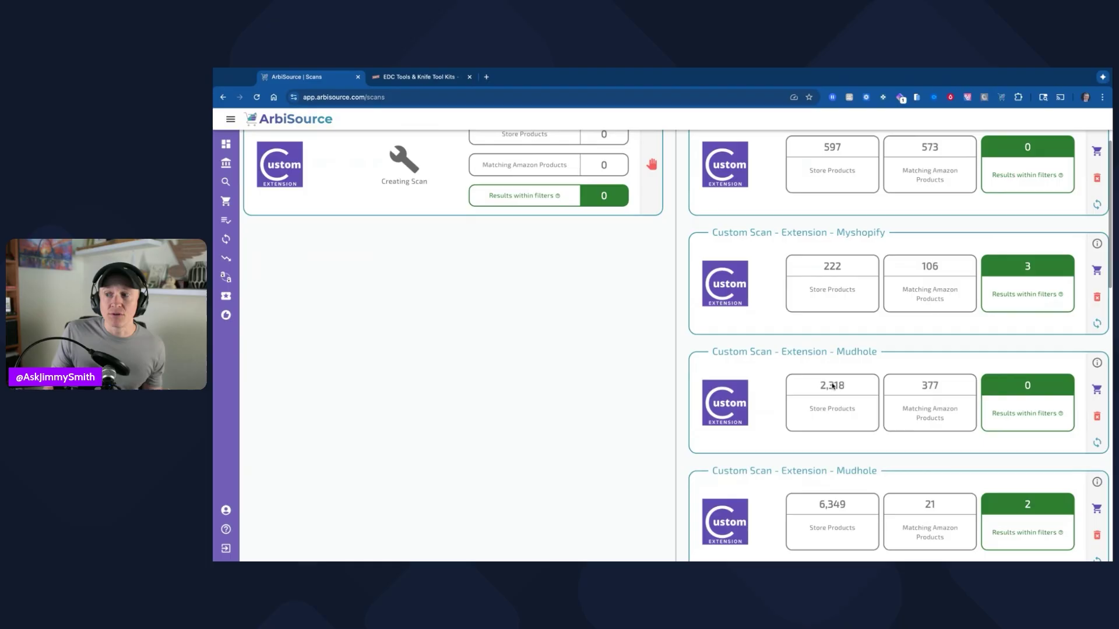
pyautogui.scroll(-5, 1002, 381)
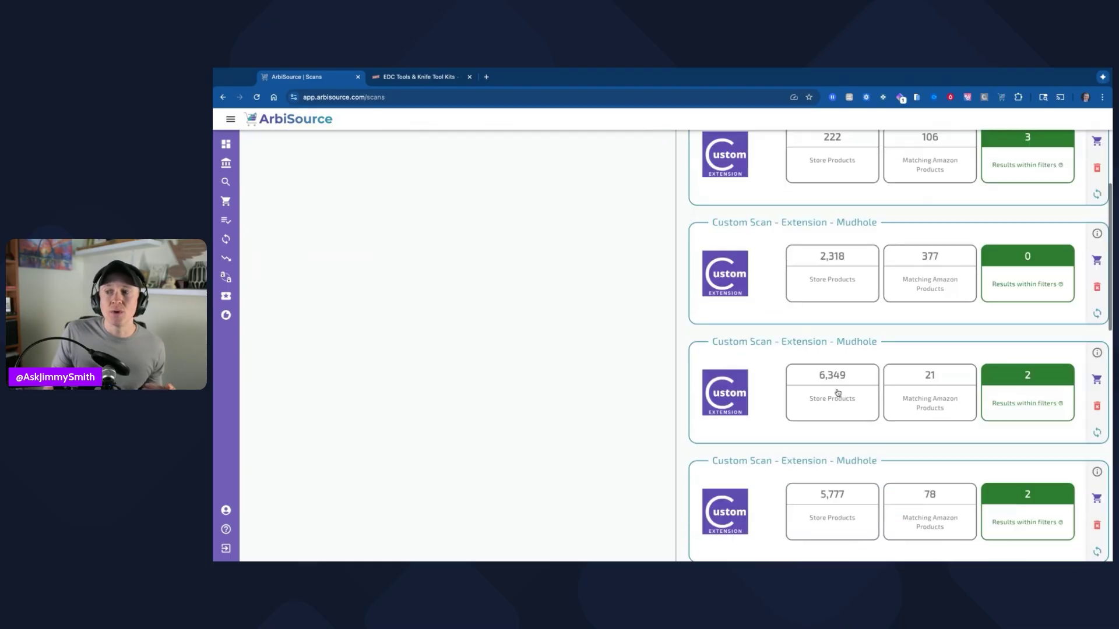
pyautogui.scroll(1, 830, 389)
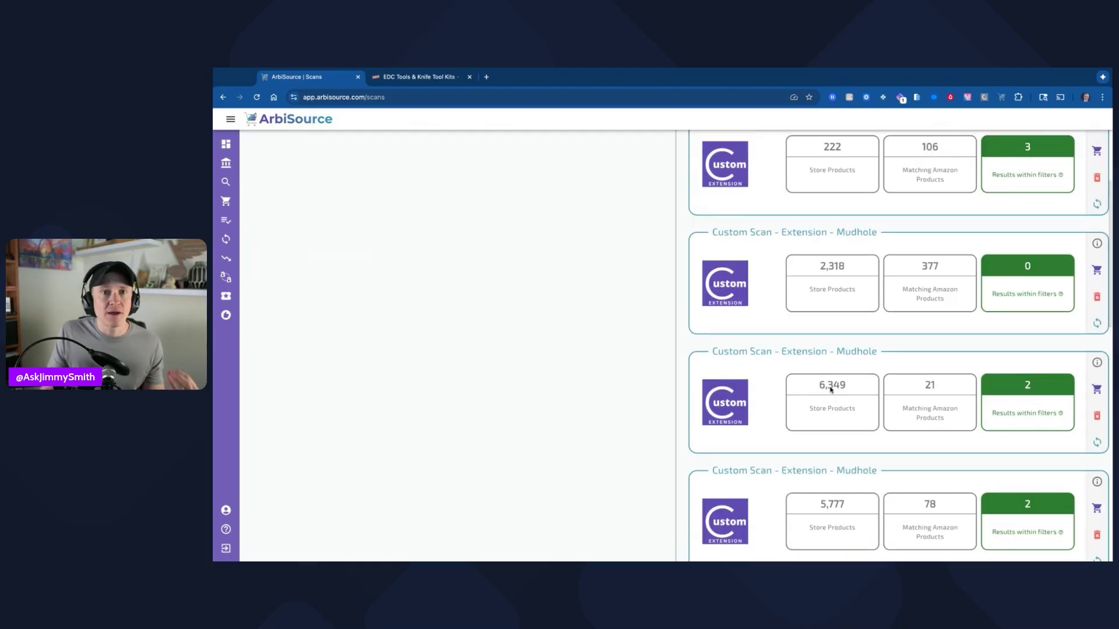
pyautogui.scroll(4, 899, 344)
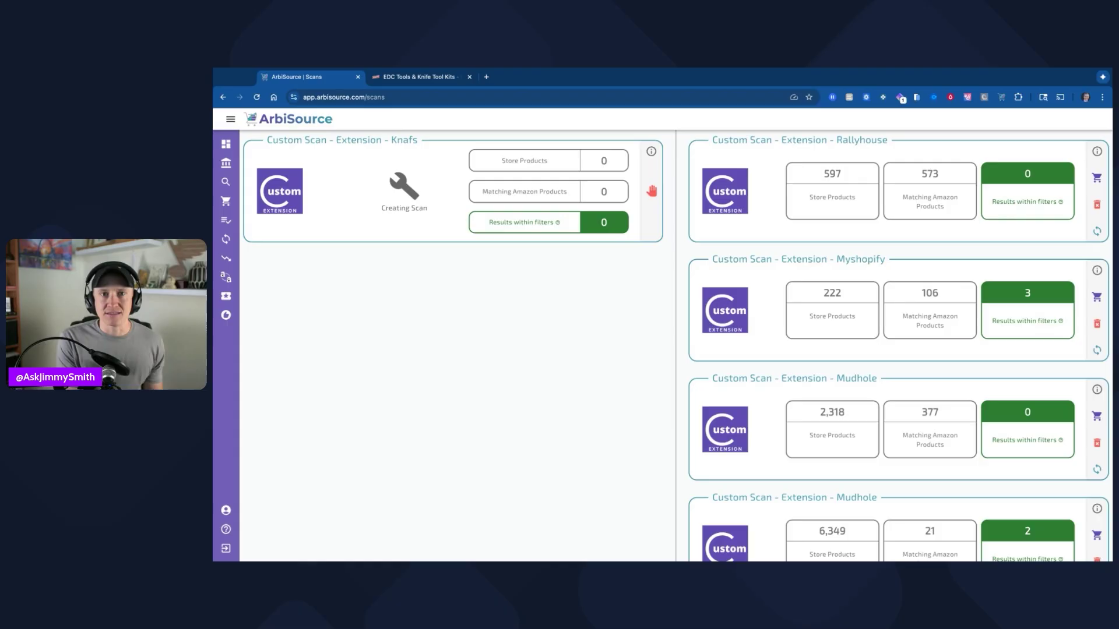
pyautogui.scroll(1, 677, 348)
pyautogui.scroll(3, 924, 290)
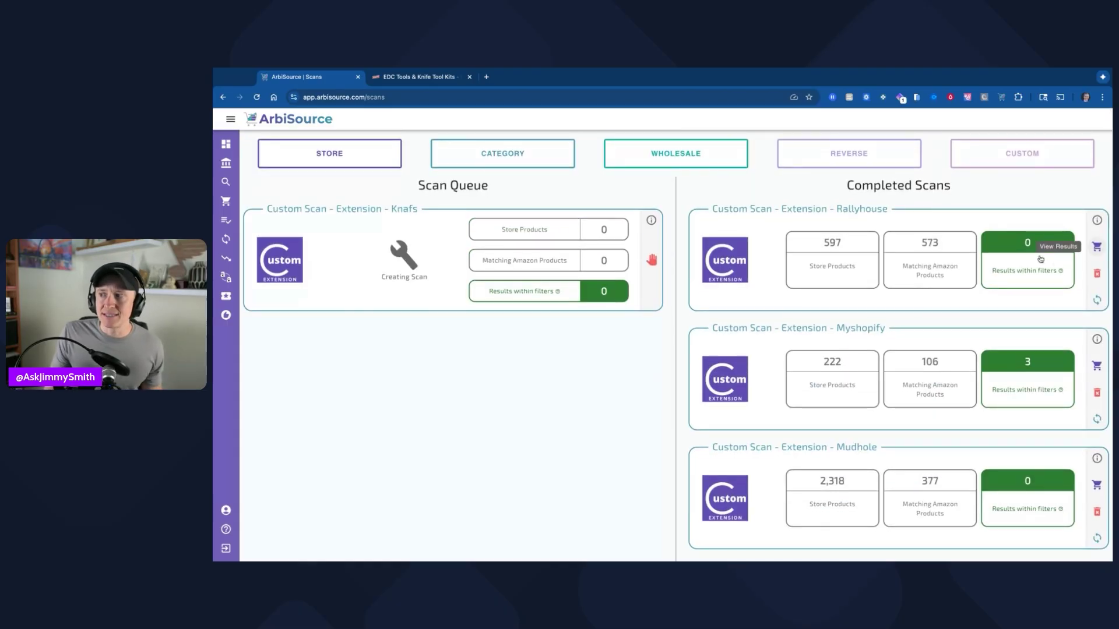
pyautogui.click(1096, 246)
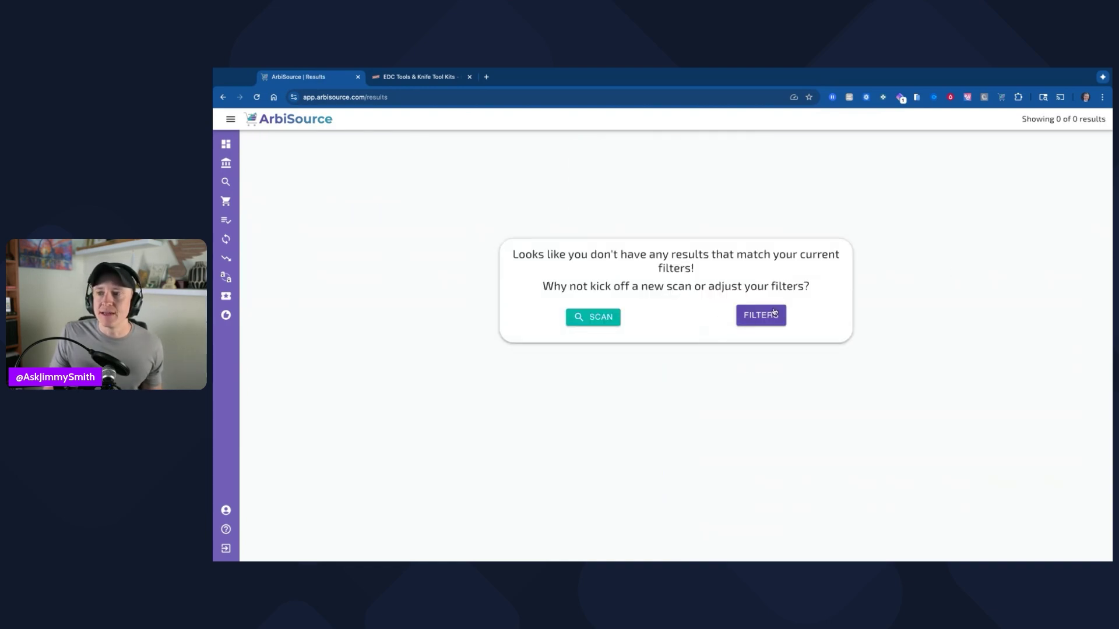
# - Open the results filters and leave the maximum BSR at 500000
pyautogui.click(750, 318)
pyautogui.scroll(-3, 356, 303)
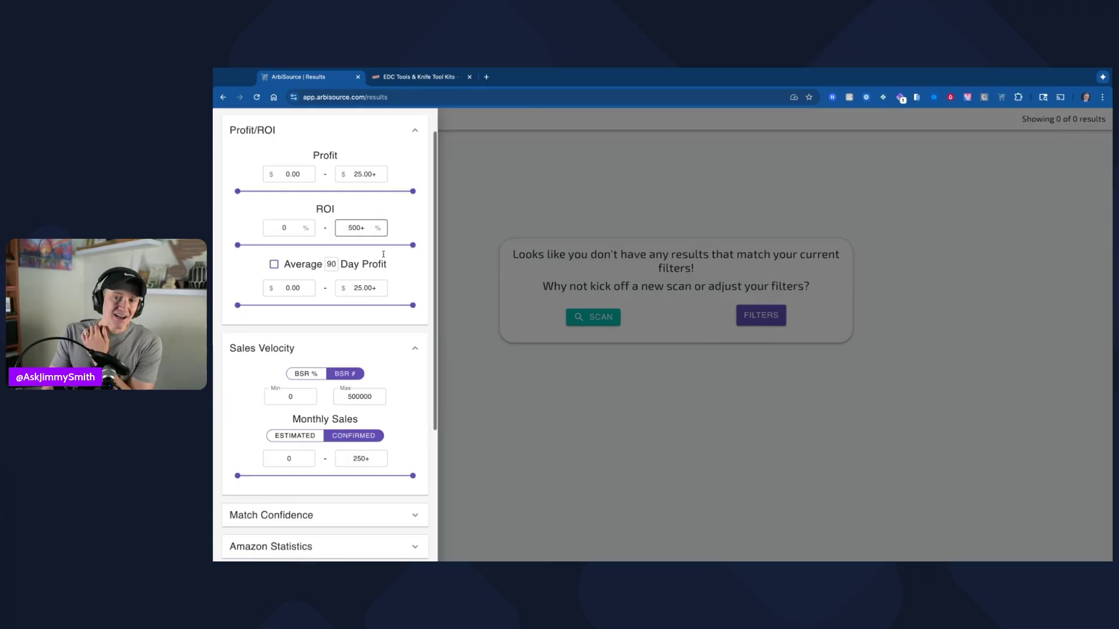
pyautogui.doubleClick(358, 317)
pyautogui.press('BackSpace')
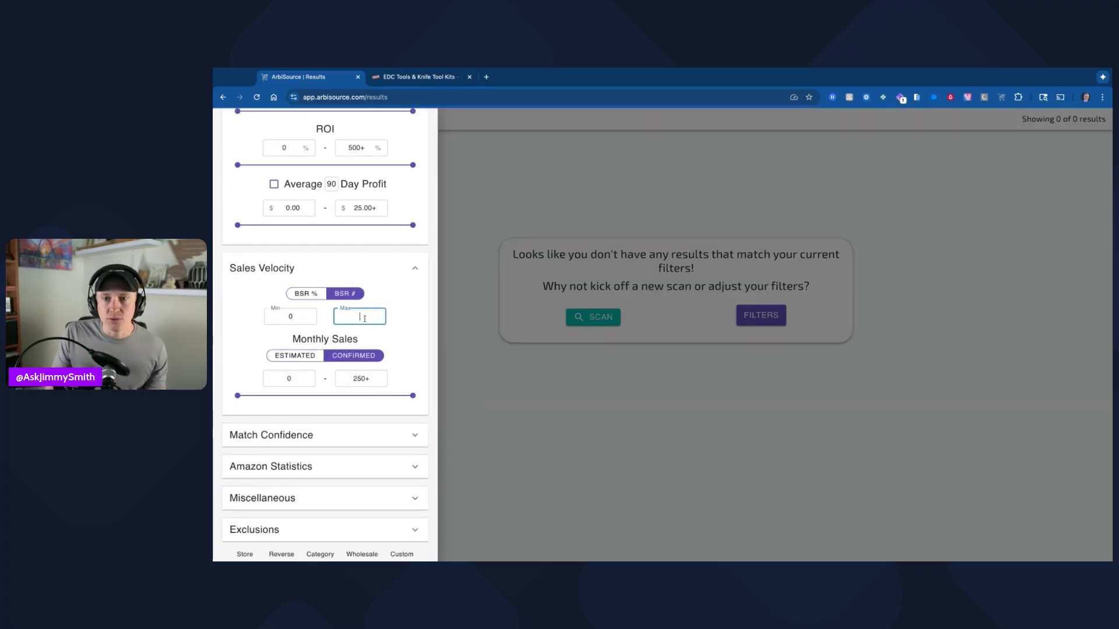
pyautogui.click(406, 335)
# - Uncheck Exclude Missing Fees and Exclude Potential IP Issues under Exclusions
pyautogui.scroll(-1, 361, 434)
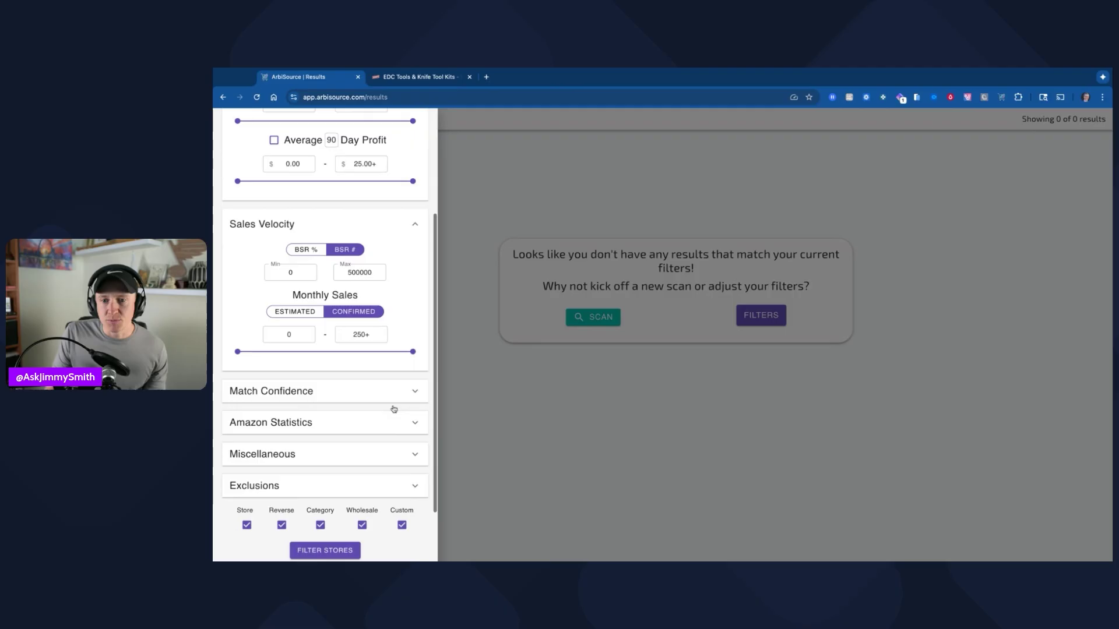
pyautogui.click(389, 493)
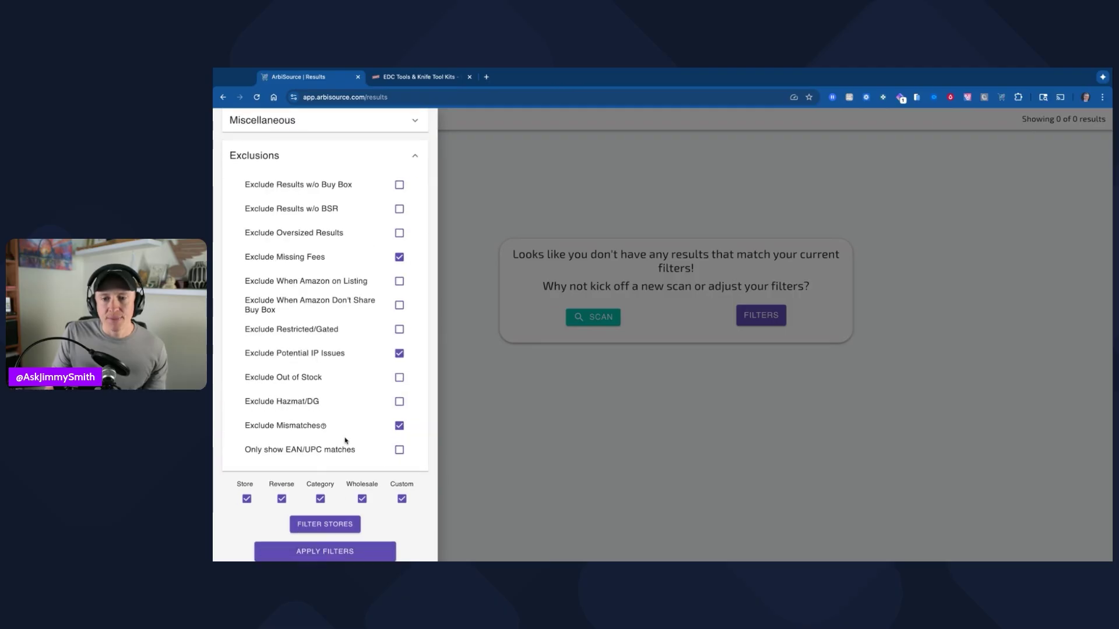
pyautogui.scroll(-1, 381, 434)
pyautogui.scroll(1, 364, 410)
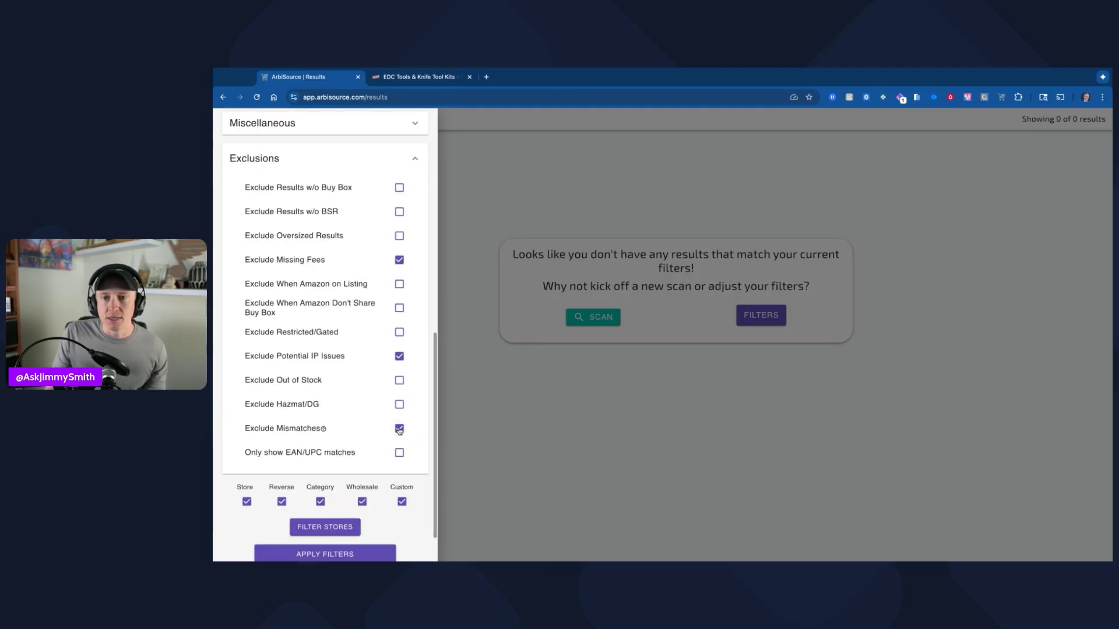
pyautogui.click(399, 260)
pyautogui.click(399, 356)
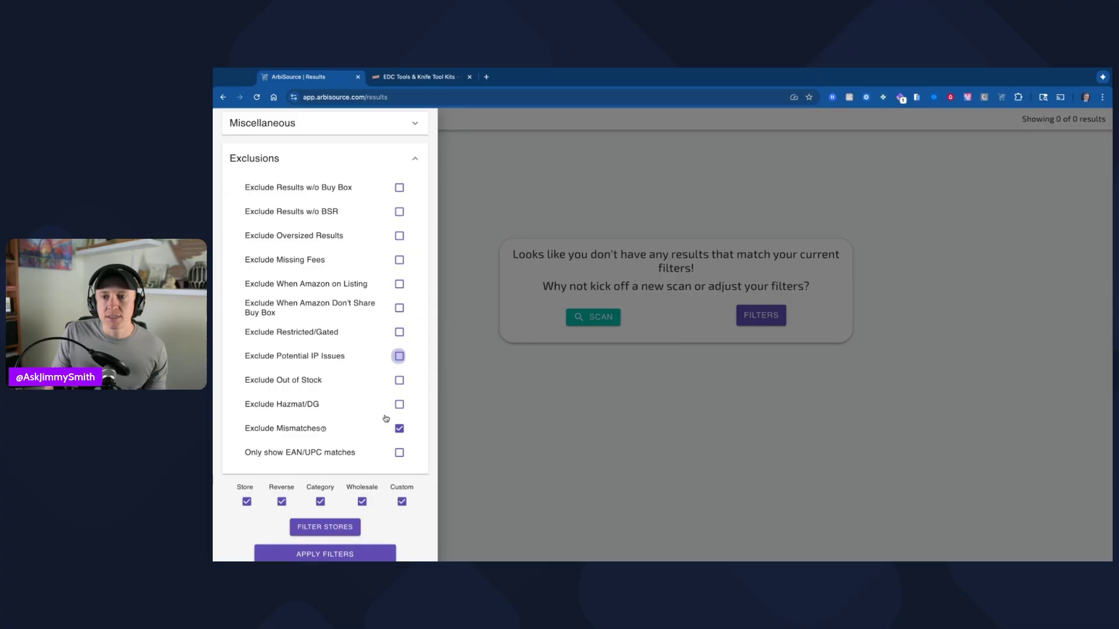
# - Lower the minimum Match Confidence and apply the adjusted filters
pyautogui.scroll(3, 388, 420)
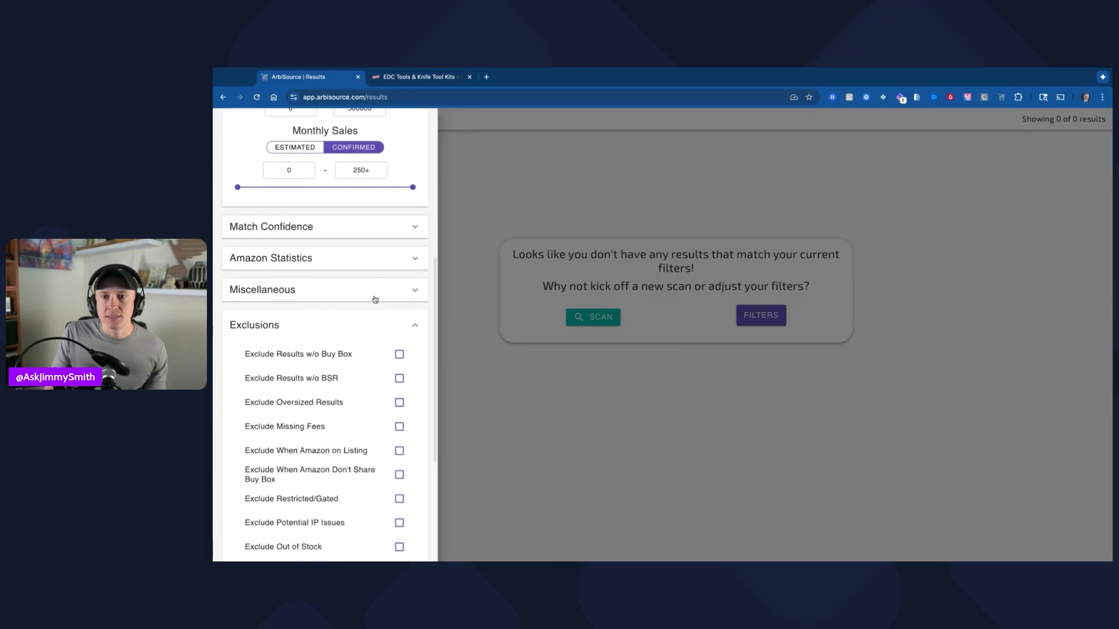
pyautogui.click(376, 296)
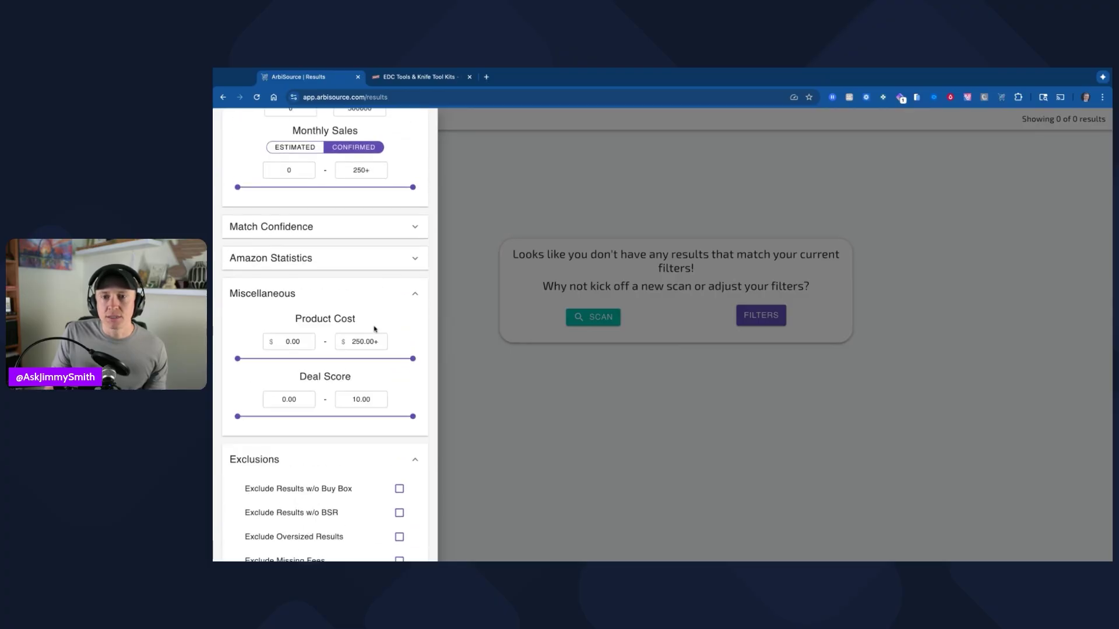
pyautogui.click(375, 259)
pyautogui.scroll(-5, 367, 355)
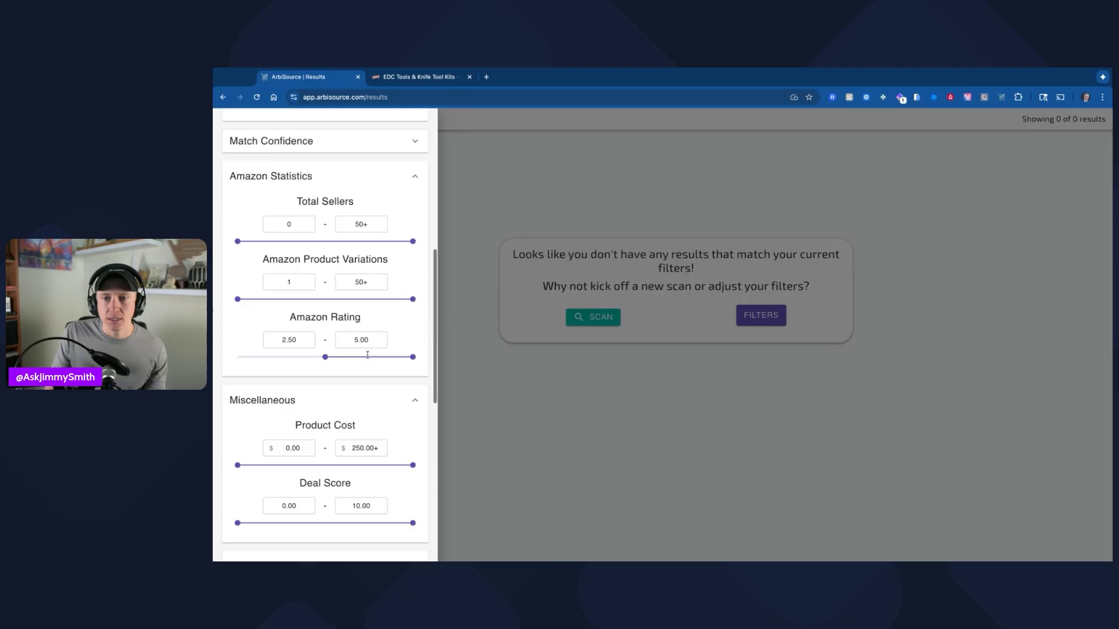
pyautogui.scroll(6, 350, 349)
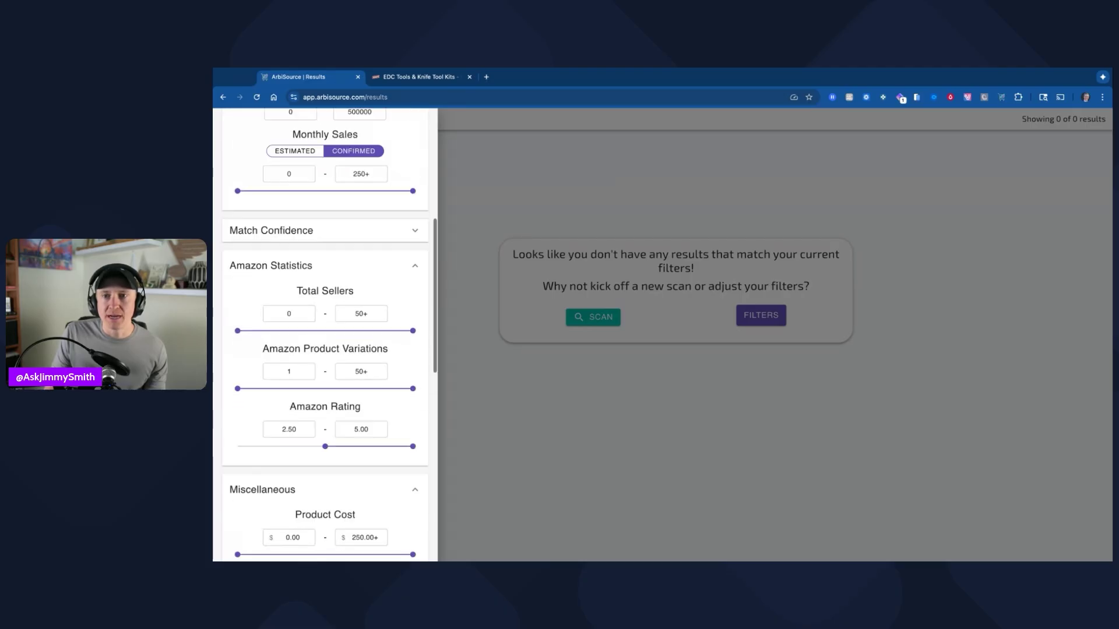
pyautogui.click(382, 283)
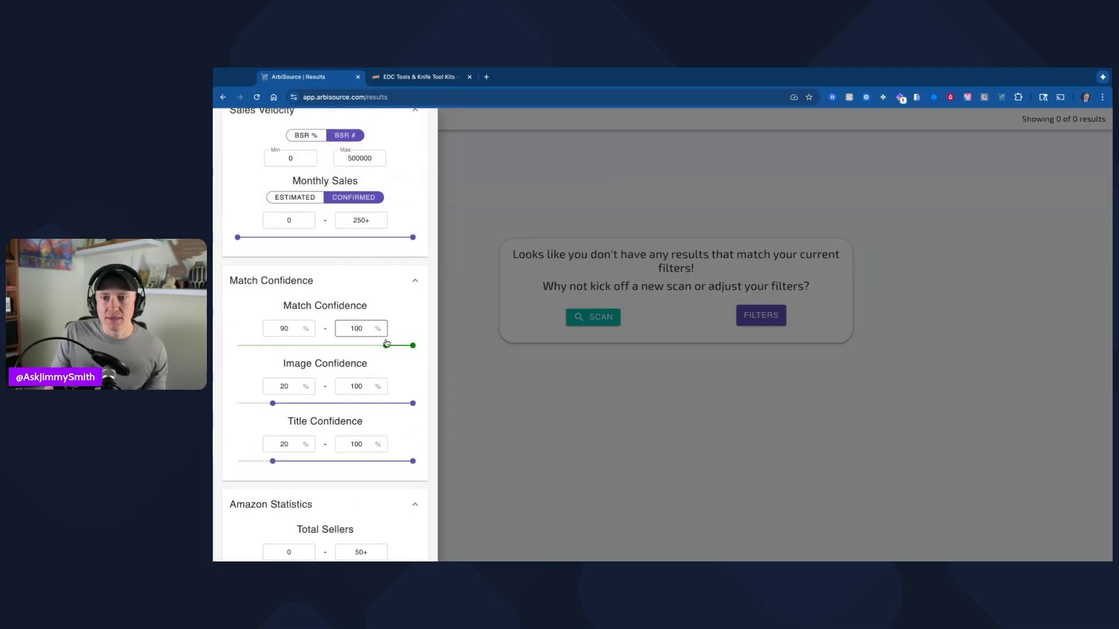
pyautogui.moveTo(386, 346); pyautogui.dragTo(239, 379)
pyautogui.scroll(-10, 394, 373)
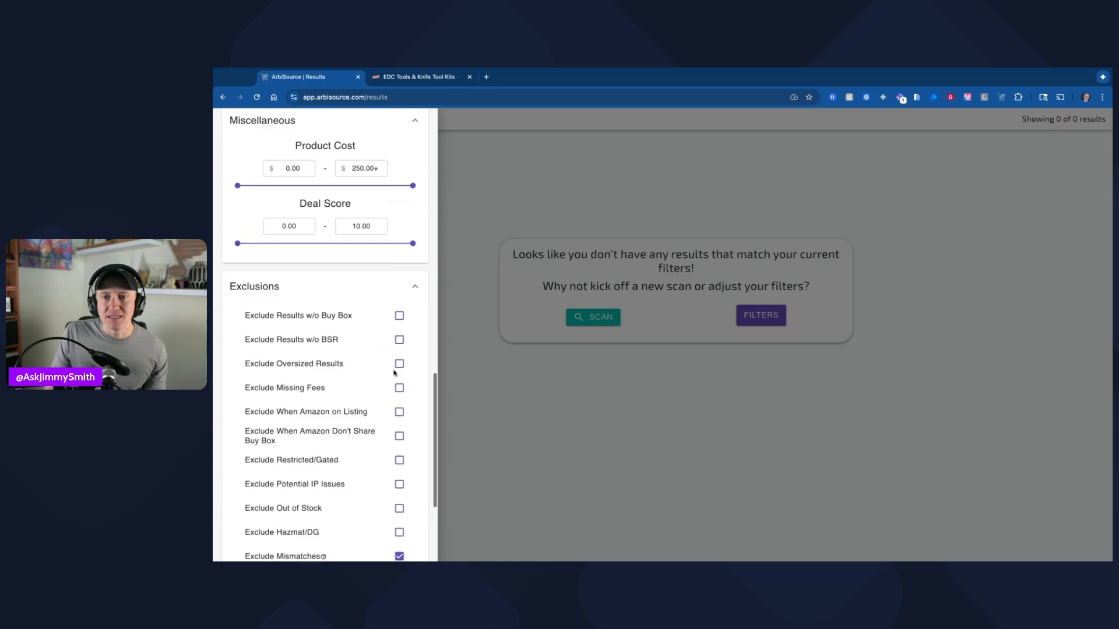
pyautogui.click(326, 506)
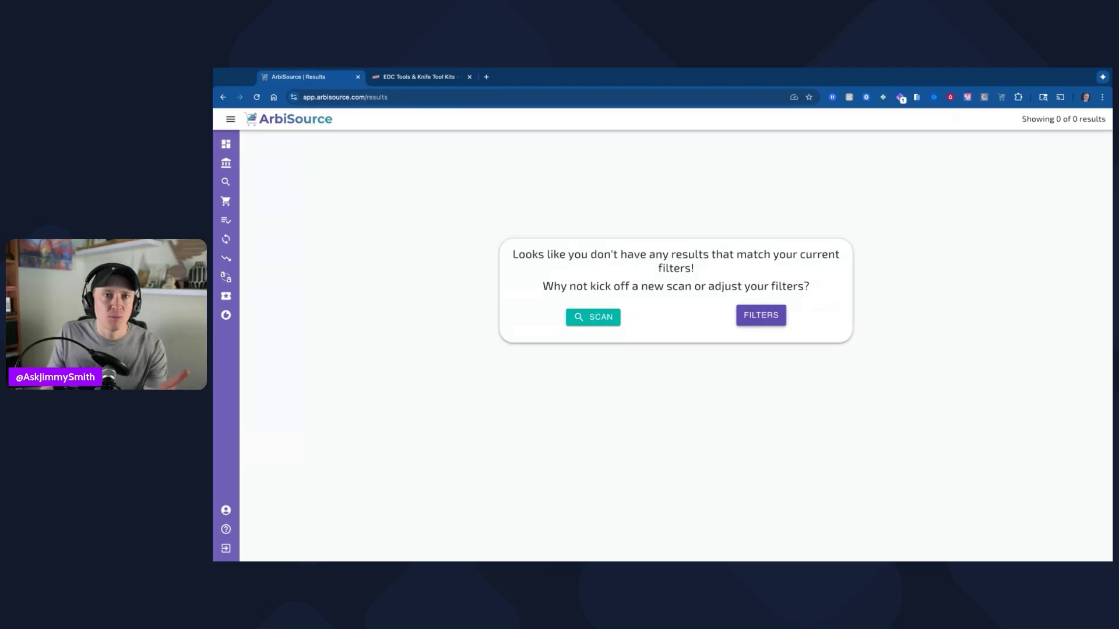
# - Return to the Scans page via the sidebar Scans icon
pyautogui.click(592, 317)
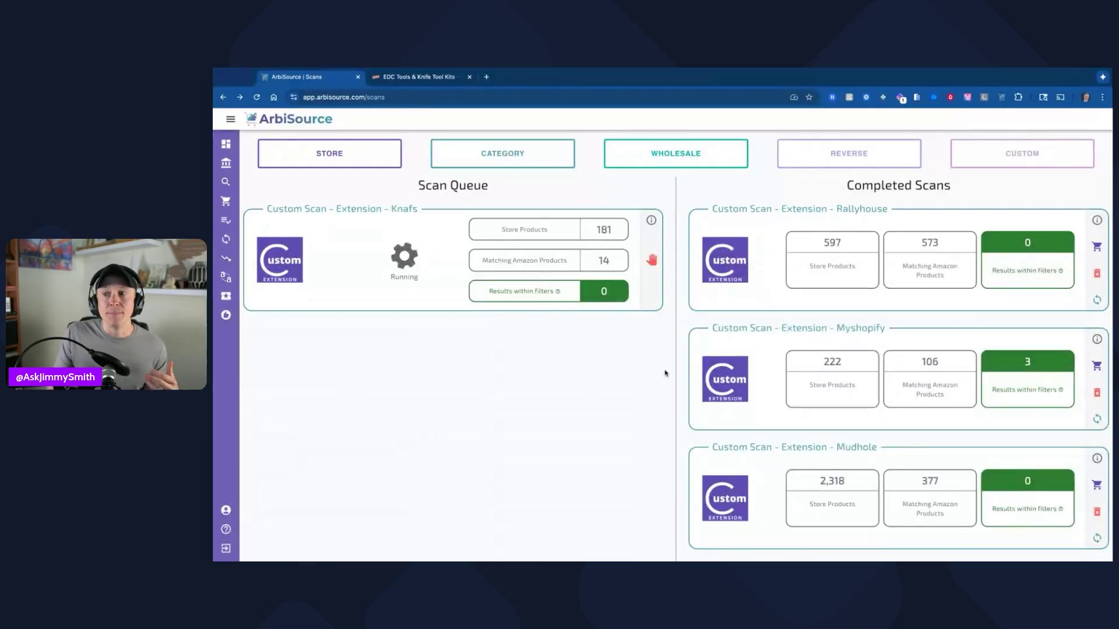
pyautogui.scroll(-3, 688, 357)
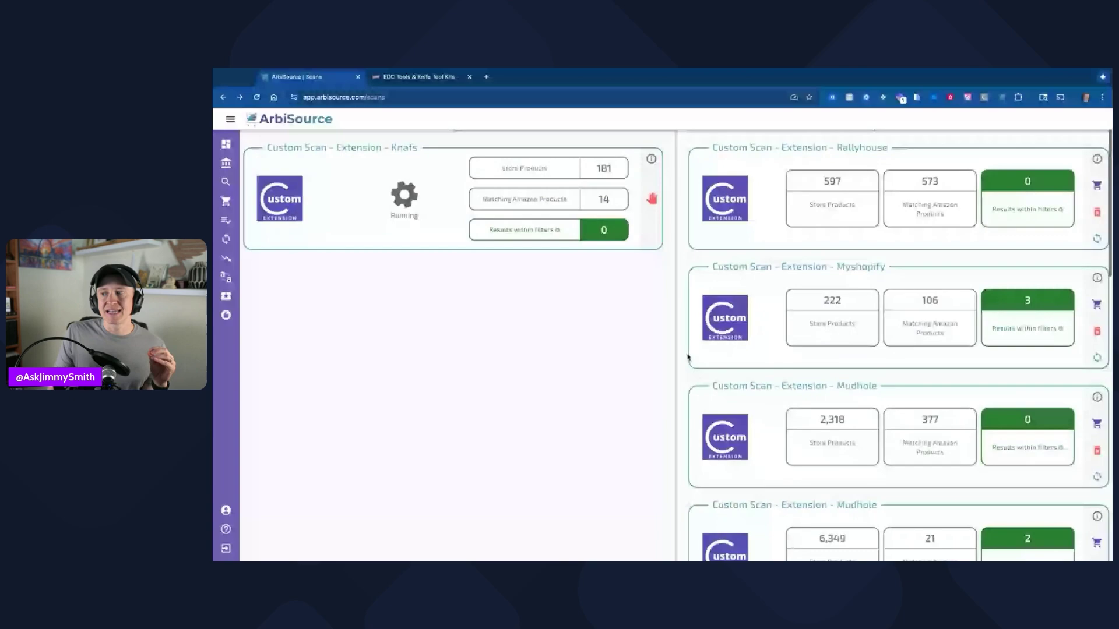
pyautogui.scroll(-1, 866, 314)
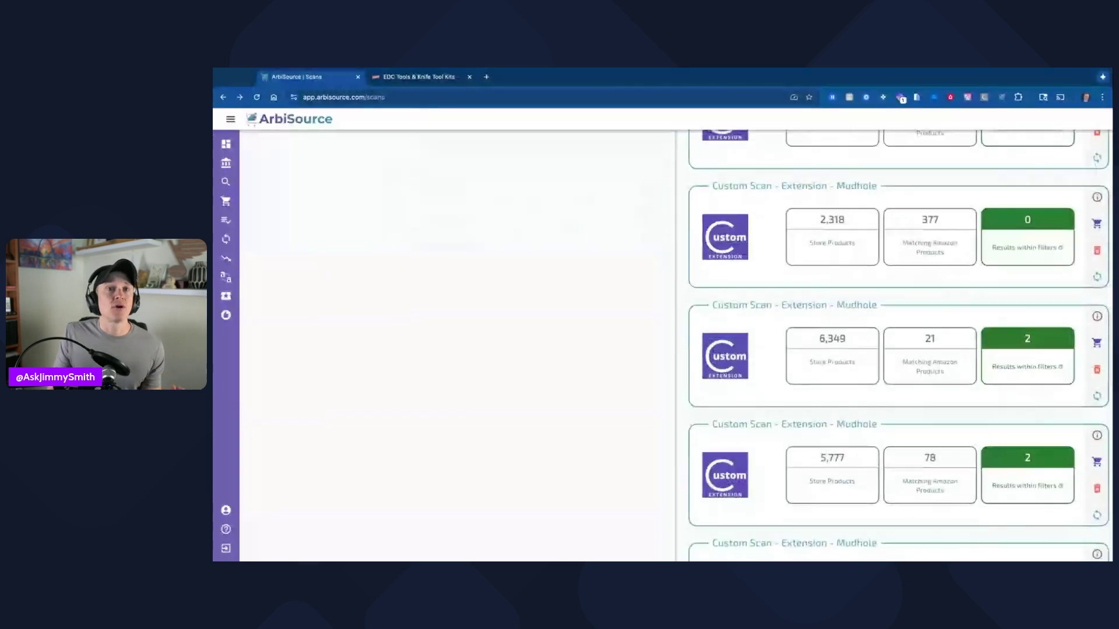
pyautogui.scroll(2, 866, 314)
pyautogui.scroll(3, 830, 169)
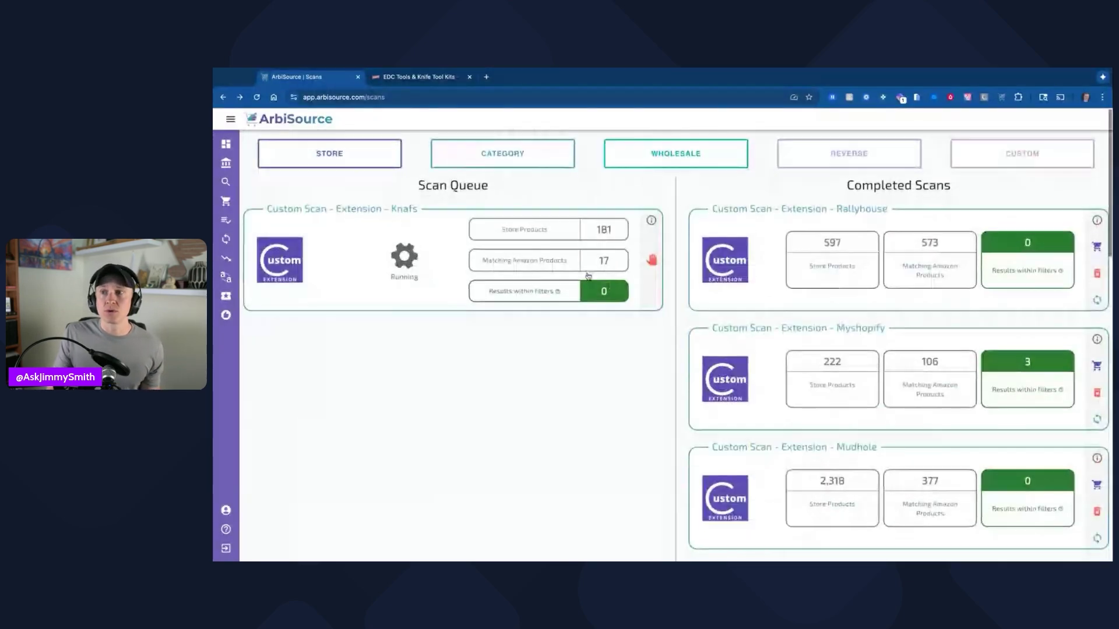